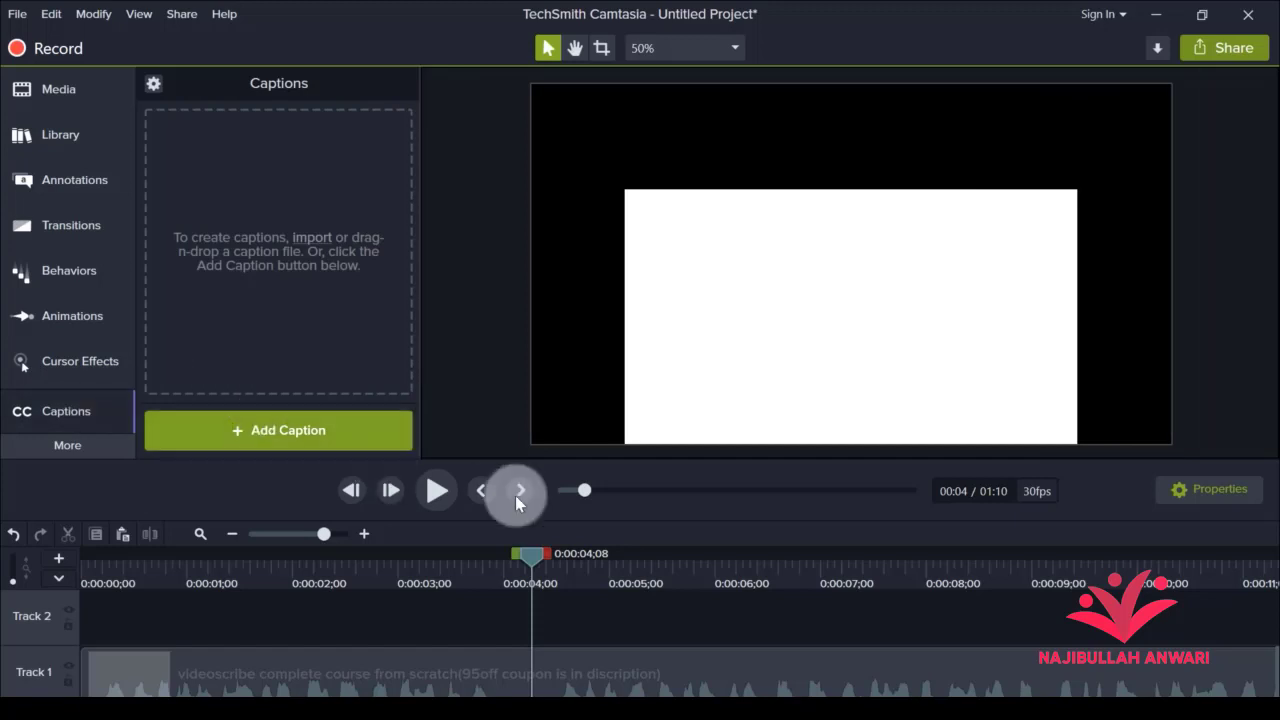
Step: Add a blank caption at the very start of the timeline and place it on Track 2 above the video clip
{"action": "left_click_drag", "start_coordinate": [527, 557], "coordinate": [29, 545]}
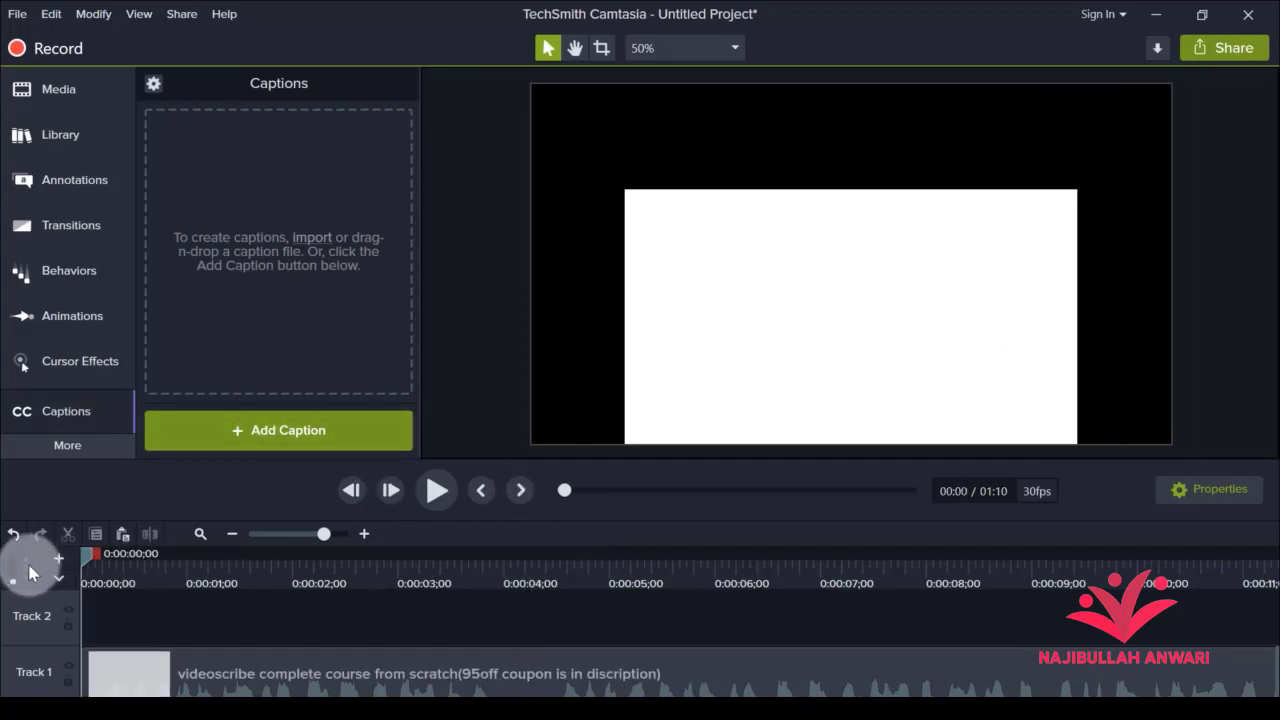
{"action": "left_click", "coordinate": [281, 433]}
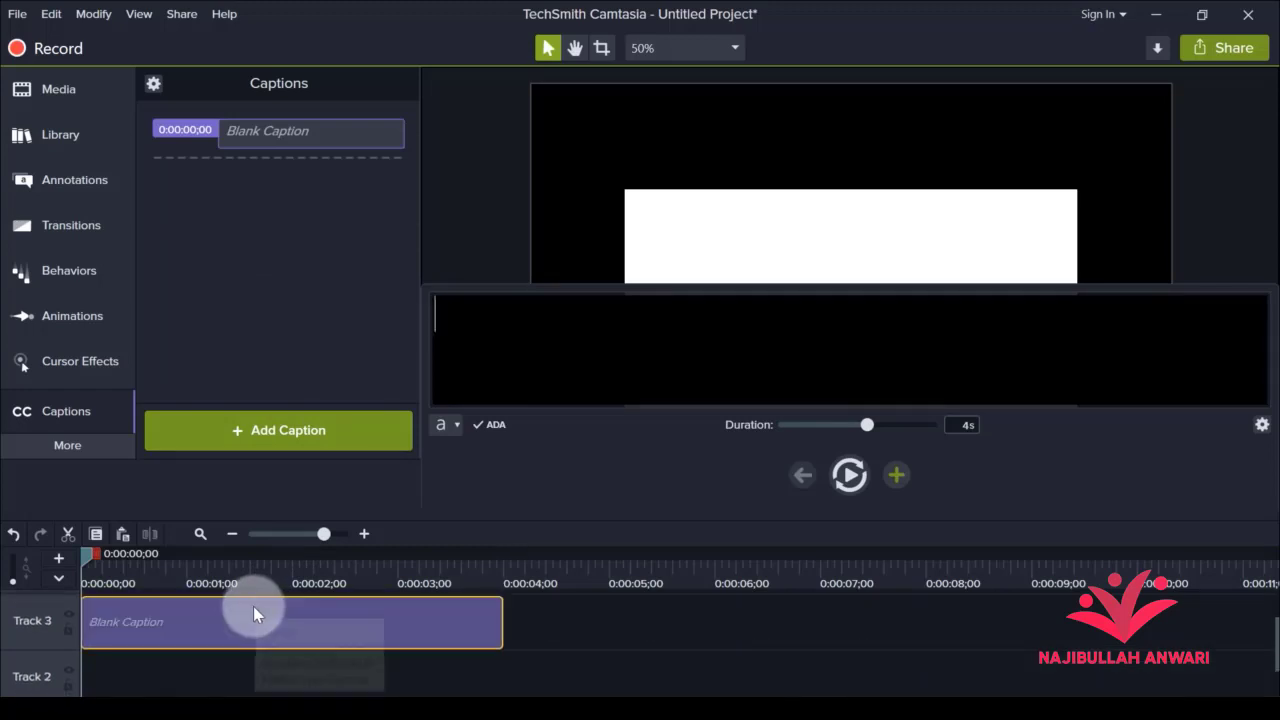
{"action": "mouse_move", "coordinate": [253, 606]}
{"action": "left_mouse_down"}
{"action": "mouse_move", "coordinate": [243, 666]}
{"action": "mouse_move", "coordinate": [246, 625]}
{"action": "left_mouse_up"}
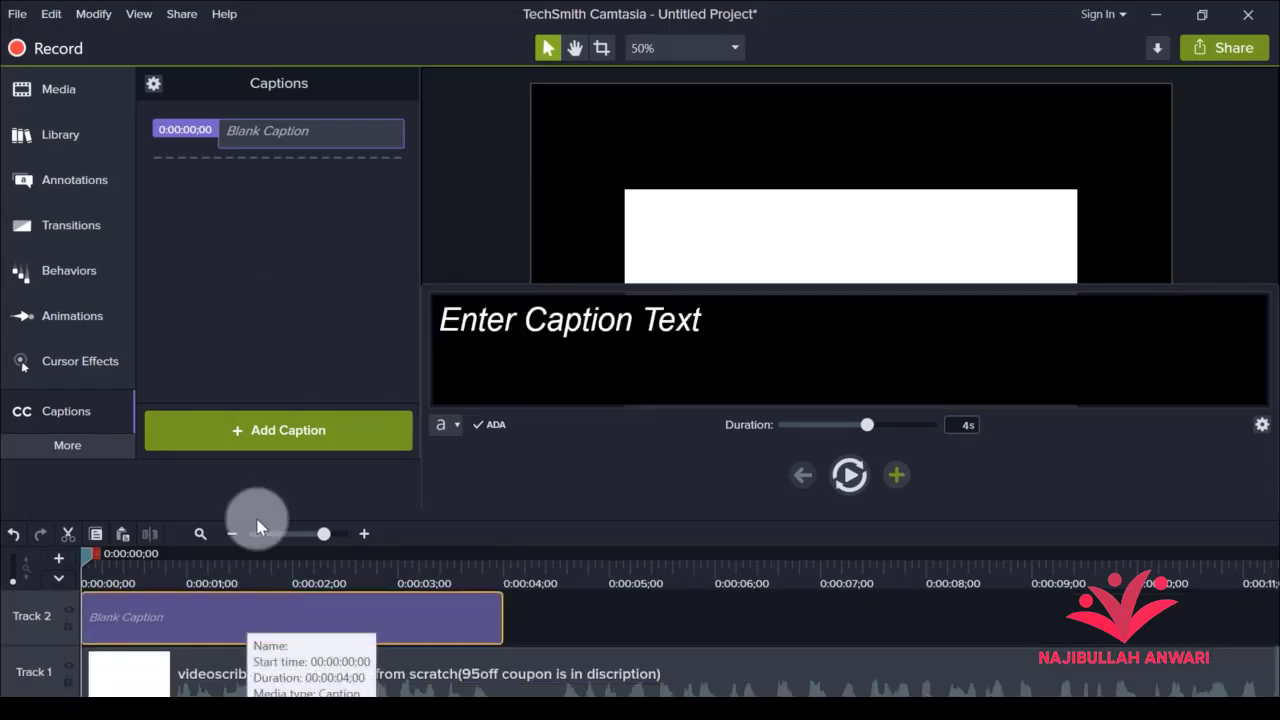
{"action": "left_click", "coordinate": [610, 333]}
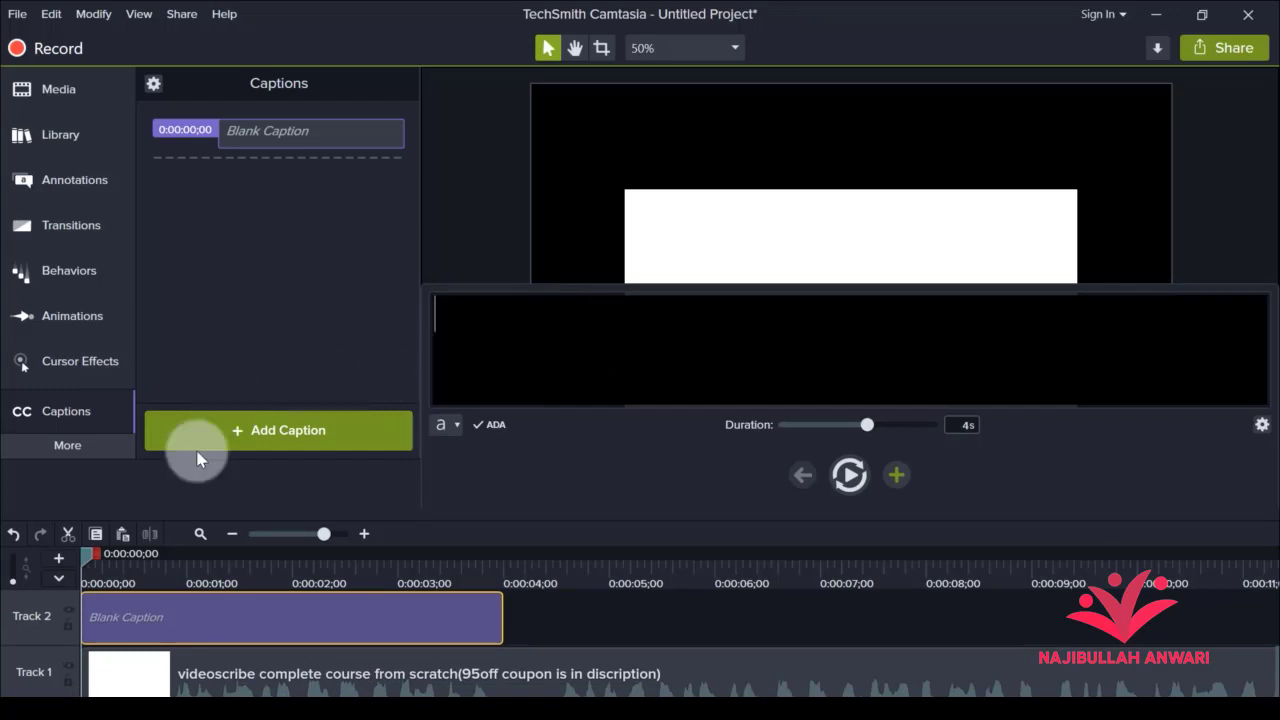
Step: Play the opening seconds of the video to hear the first spoken sentence, and return the playhead near the start
{"action": "left_click", "coordinate": [536, 601]}
{"action": "key", "text": "space"}
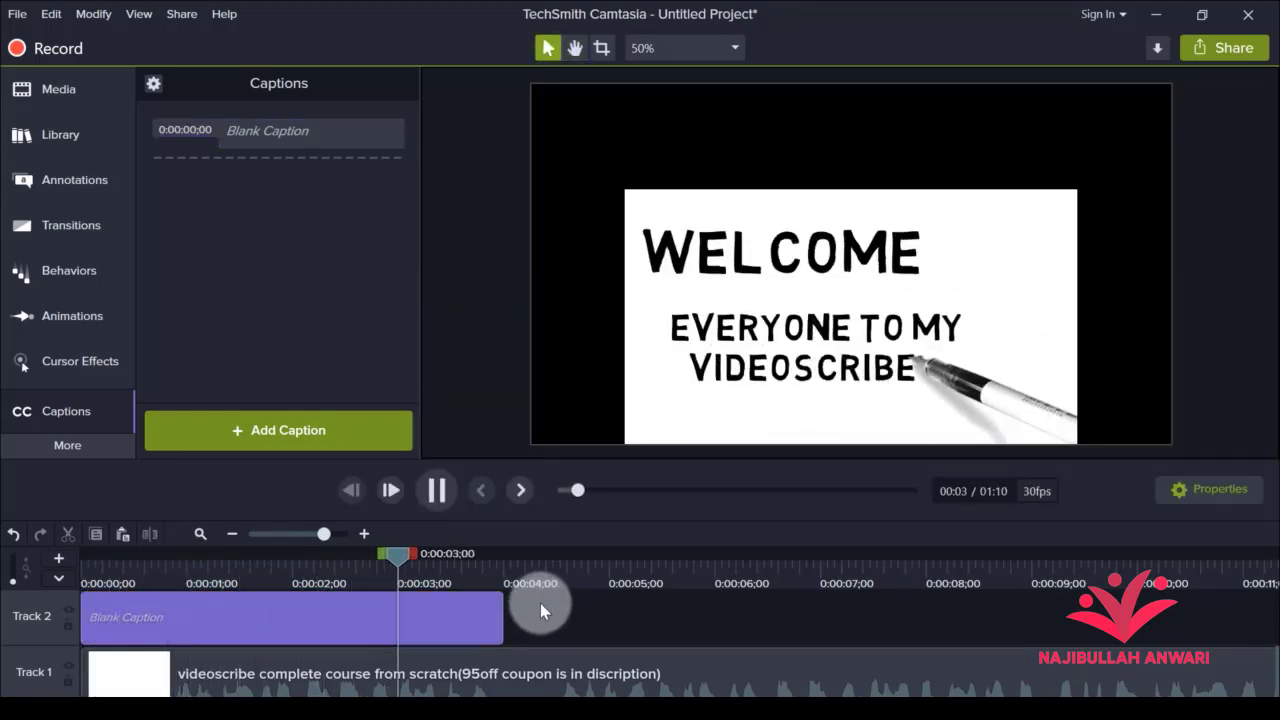
{"action": "left_click", "coordinate": [529, 555]}
{"action": "left_click_drag", "start_coordinate": [529, 555], "coordinate": [90, 587]}
{"action": "double_click", "coordinate": [259, 614]}
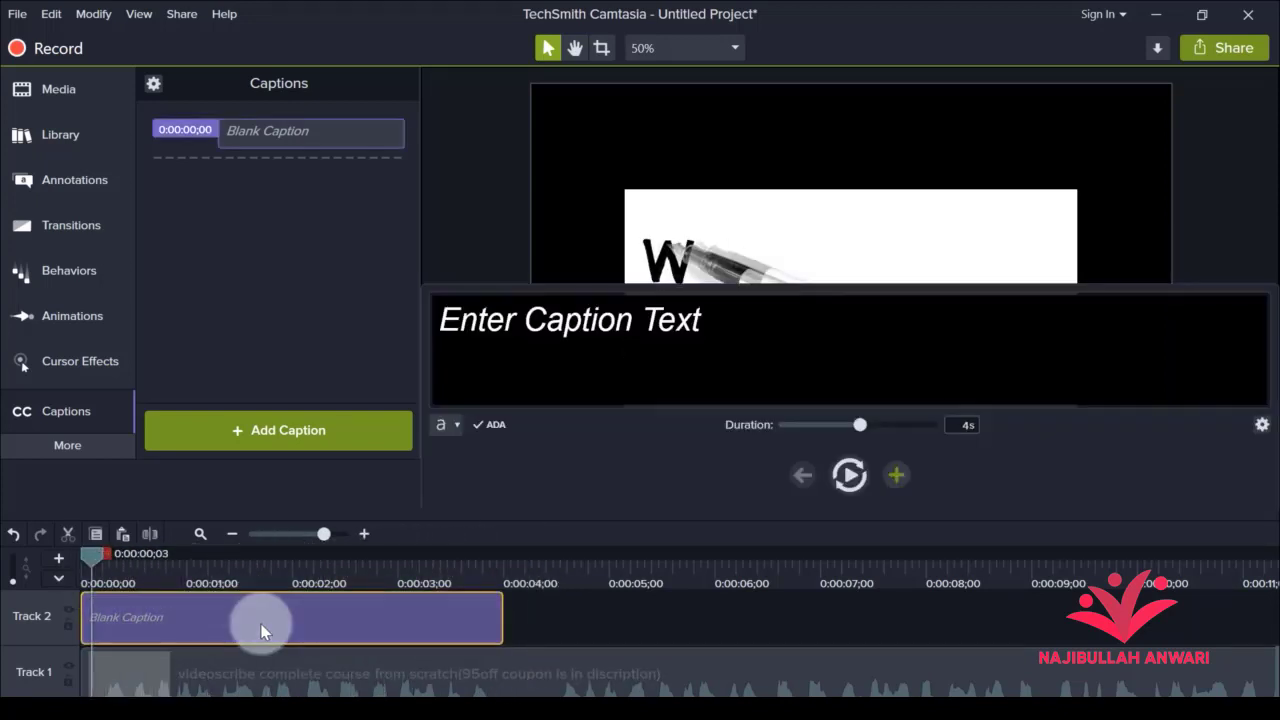
{"action": "left_click", "coordinate": [578, 345]}
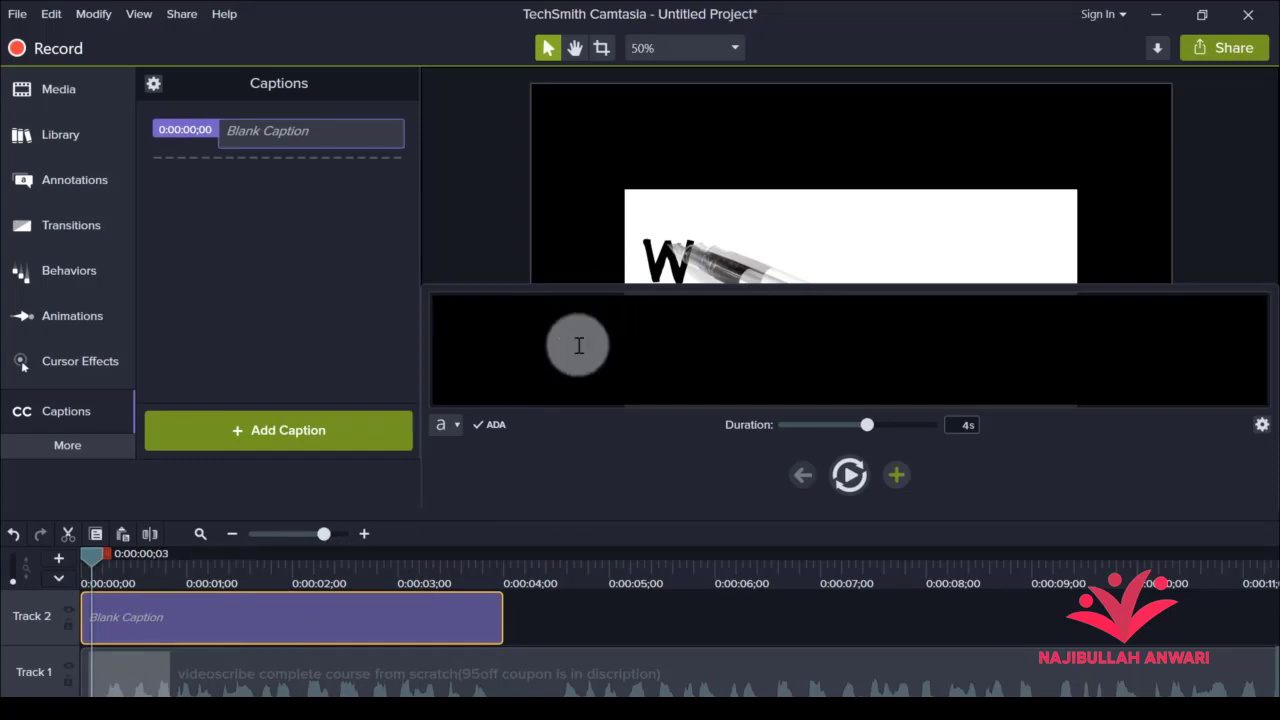
{"action": "type", "text": "welcome everyone"}
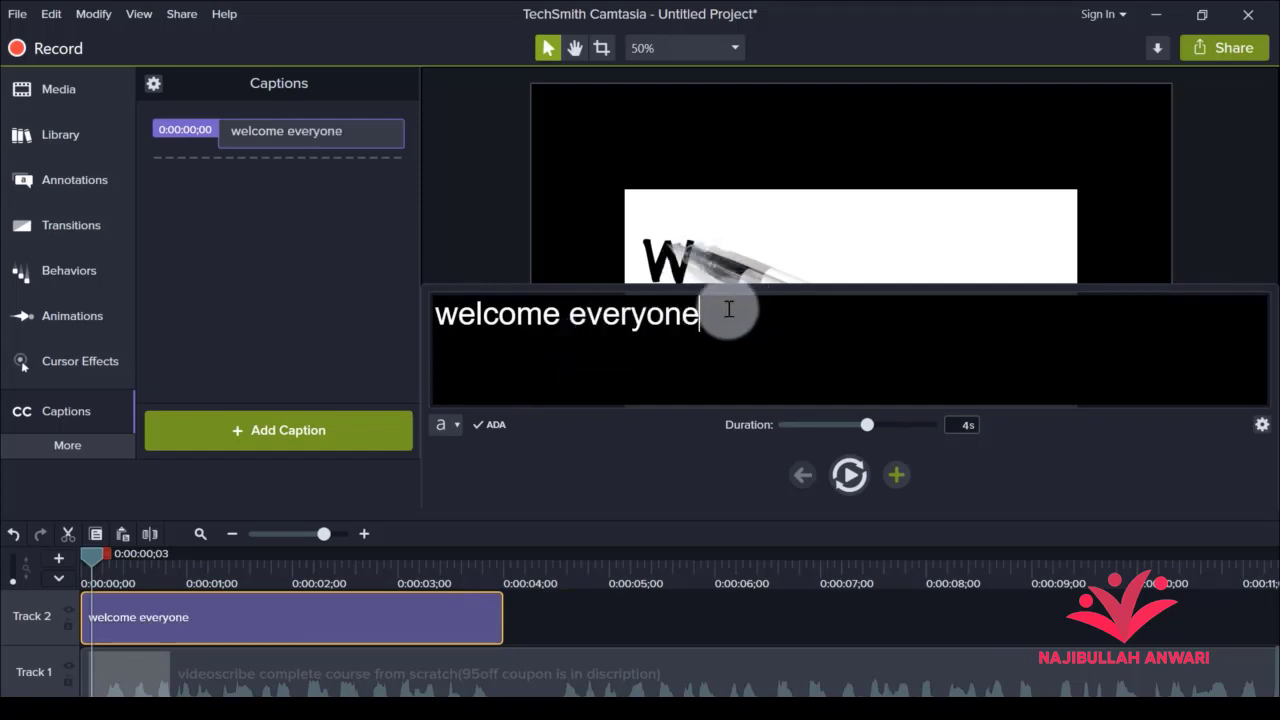
{"action": "left_click_drag", "start_coordinate": [728, 309], "coordinate": [457, 324]}
{"action": "key", "text": "BackSpace"}
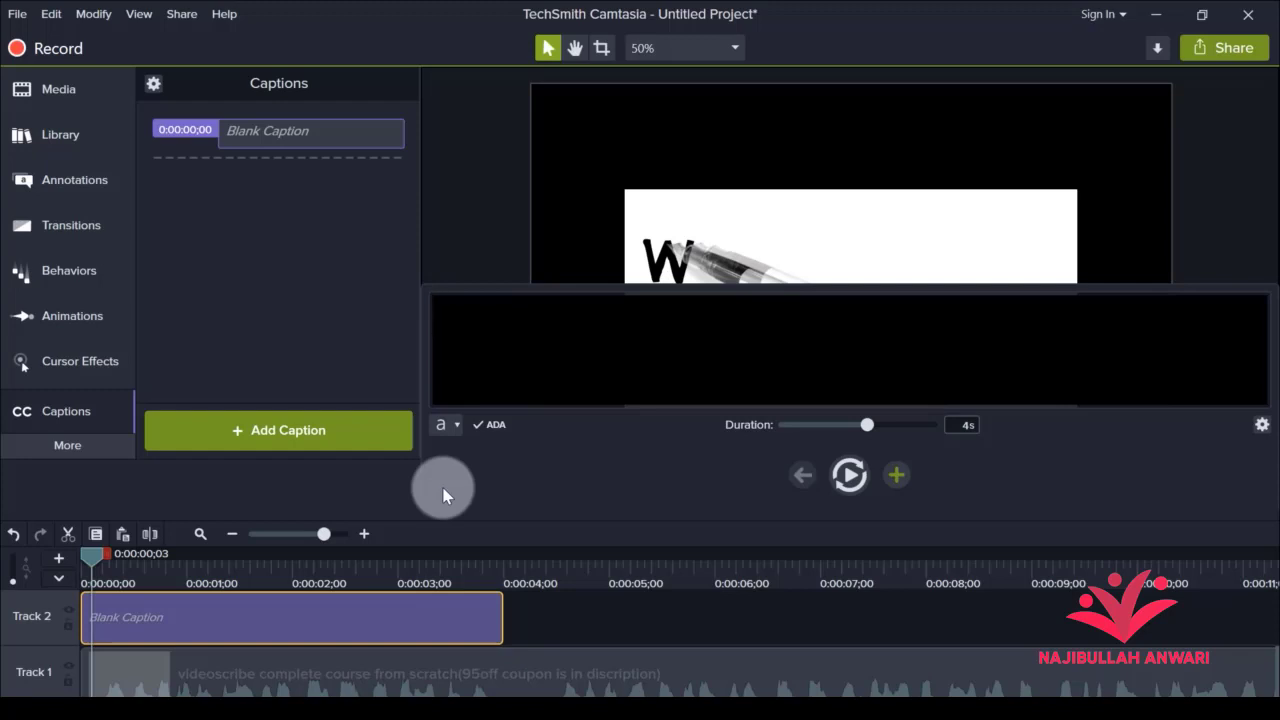
Step: Extend the end of the blank caption on Track 2 to a duration of 4.3 s
{"action": "left_click", "coordinate": [557, 610]}
{"action": "left_click", "coordinate": [430, 622]}
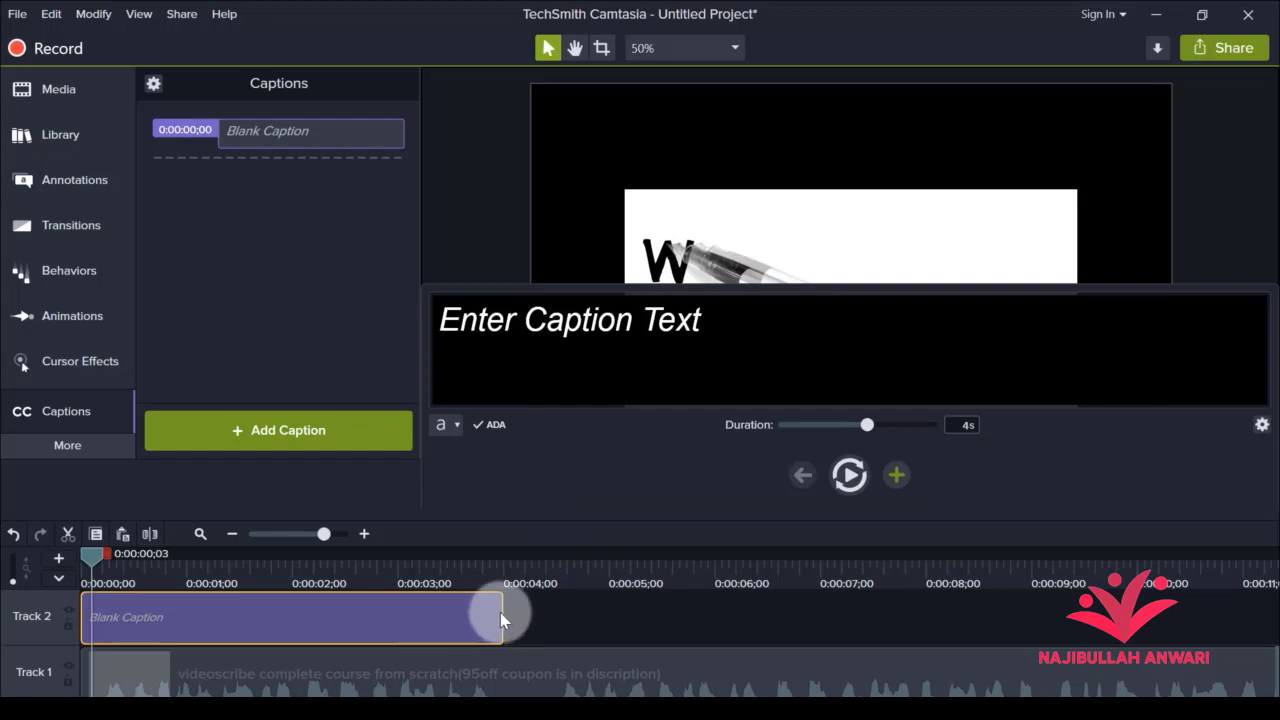
{"action": "left_click_drag", "start_coordinate": [502, 612], "coordinate": [533, 606]}
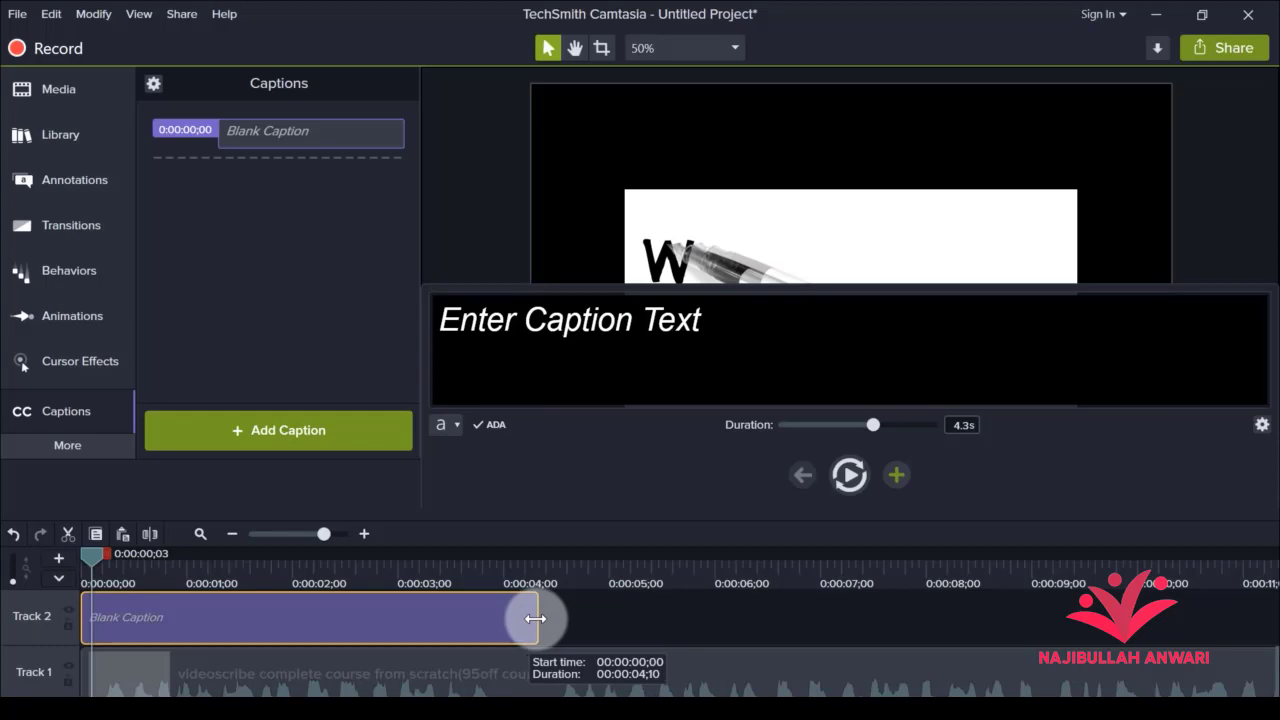
Step: Copy "welcome everyone to my videoscribe white board animation course" from the WordPad document and paste it into the blank caption in Camtasia
{"action": "left_click", "coordinate": [1152, 18]}
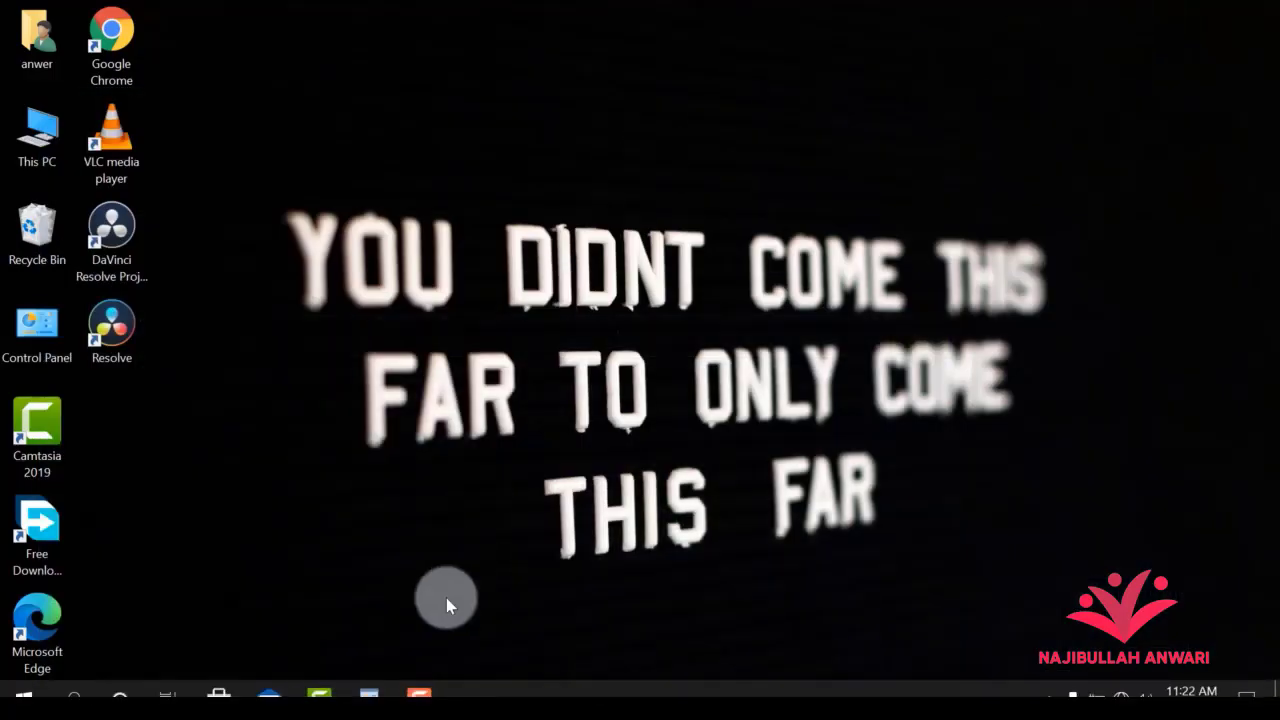
{"action": "left_click", "coordinate": [366, 690]}
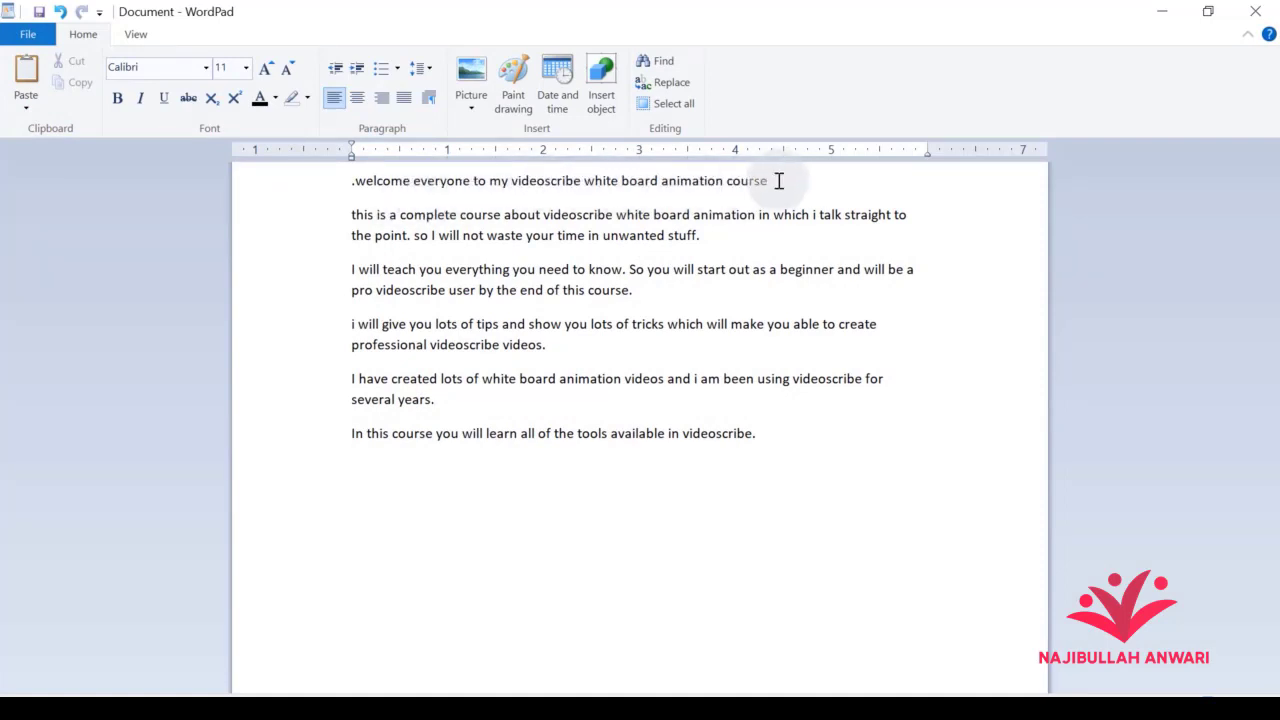
{"action": "left_click_drag", "start_coordinate": [777, 181], "coordinate": [362, 197]}
{"action": "key", "text": "ctrl+c"}
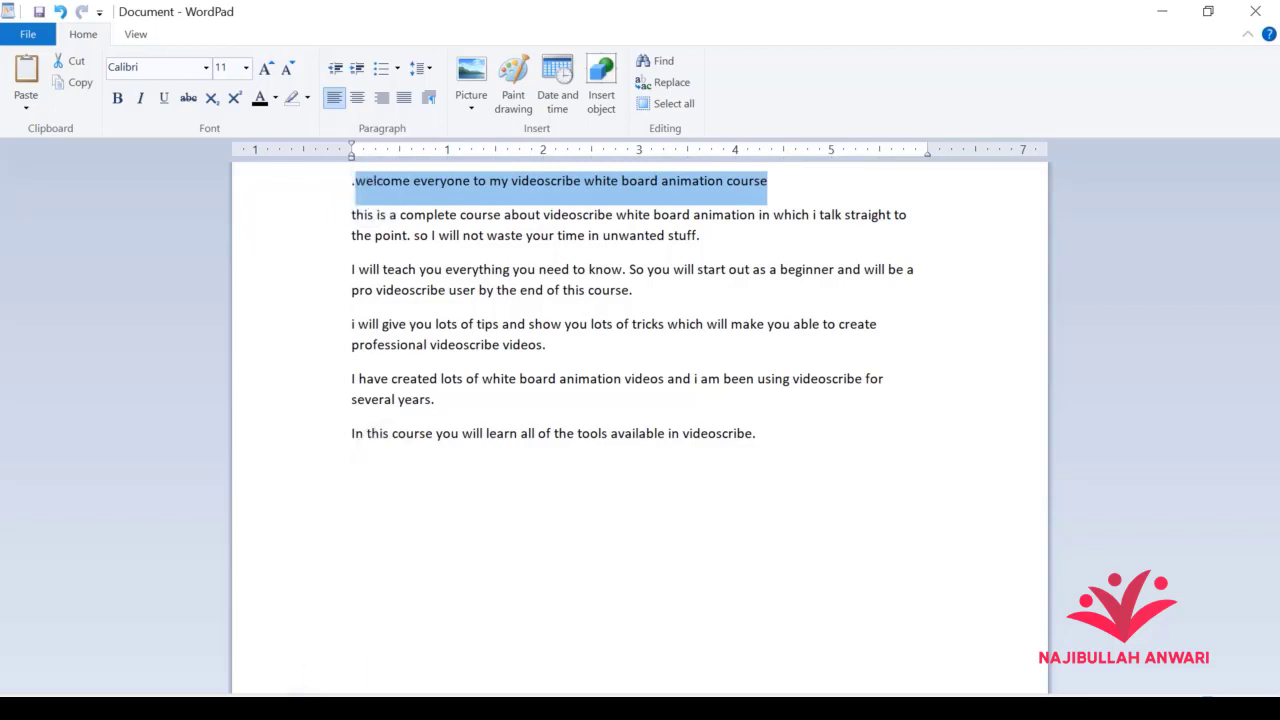
{"action": "left_click", "coordinate": [320, 690]}
{"action": "left_click", "coordinate": [581, 346]}
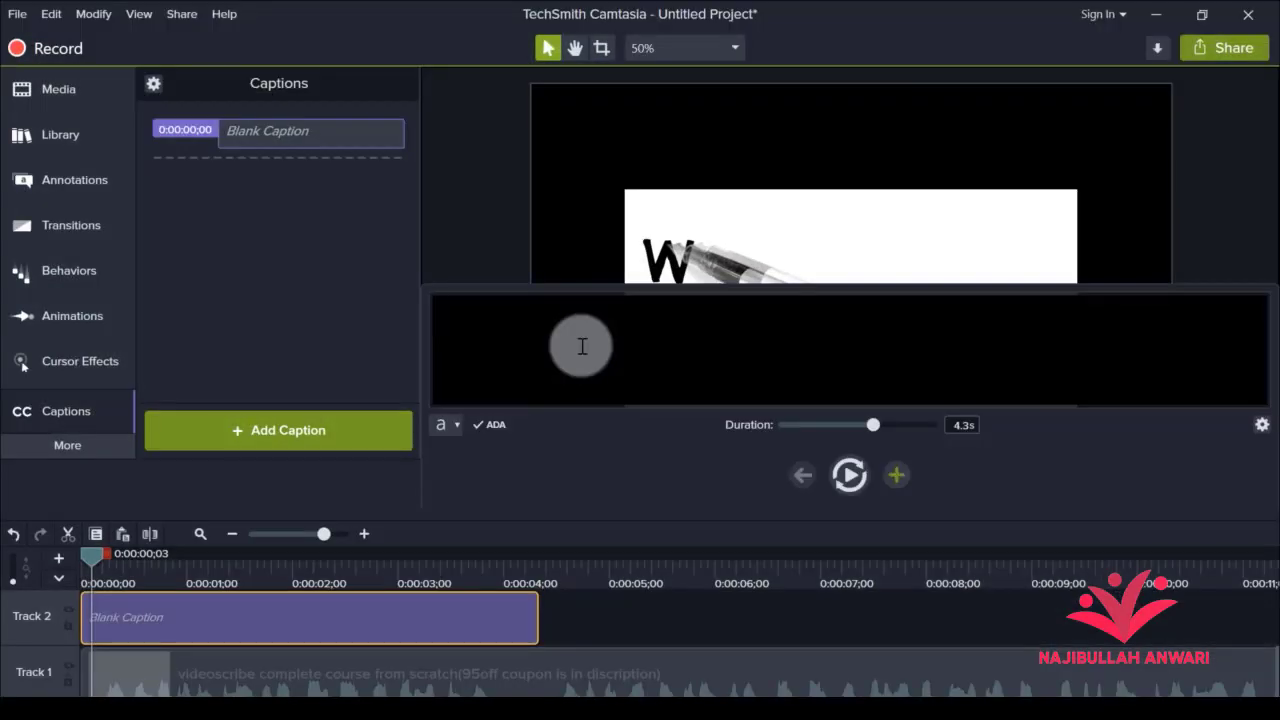
{"action": "key", "text": "ctrl+v"}
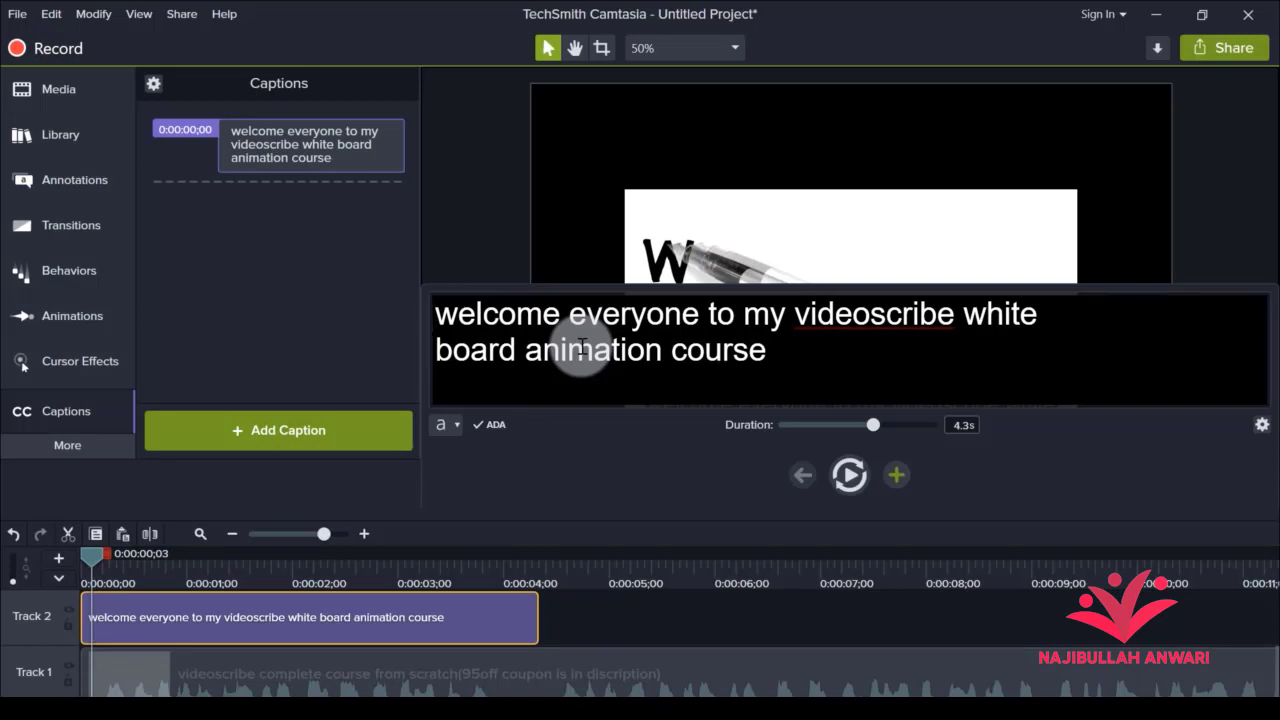
Step: Play back the first seconds of the timeline to check the caption over the video
{"action": "left_click", "coordinate": [591, 614]}
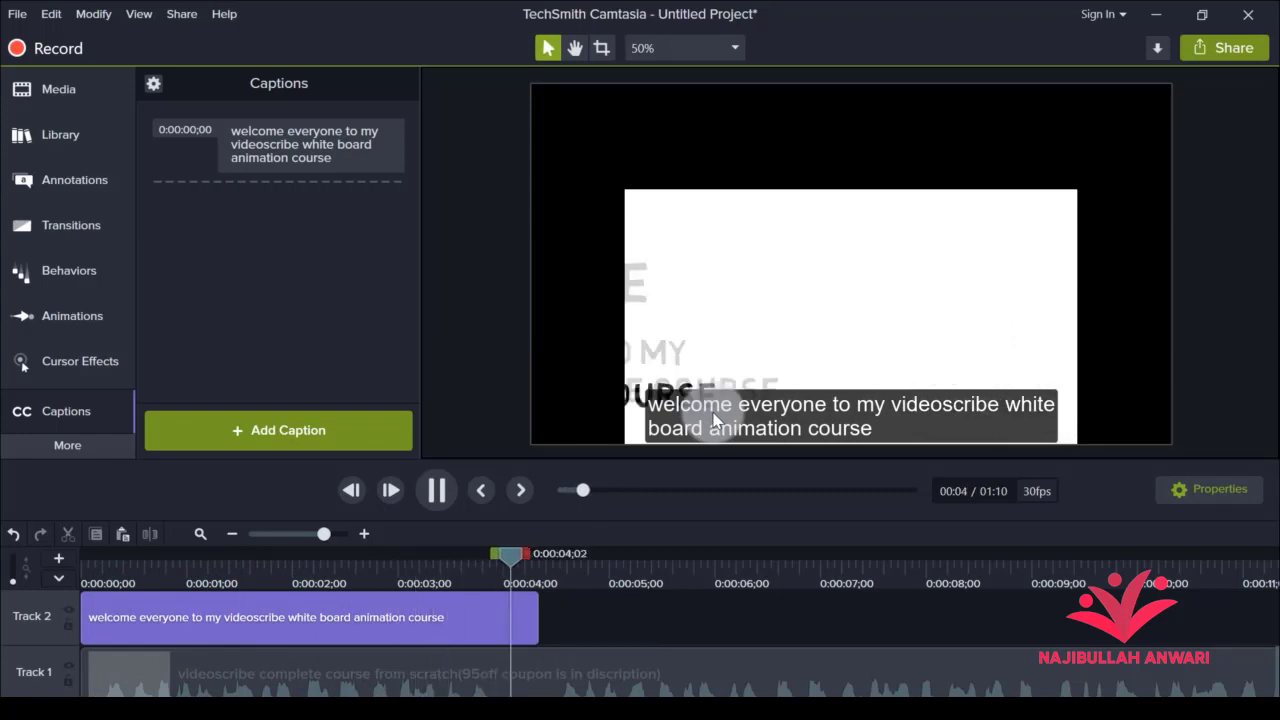
{"action": "left_click_drag", "start_coordinate": [551, 548], "coordinate": [405, 590]}
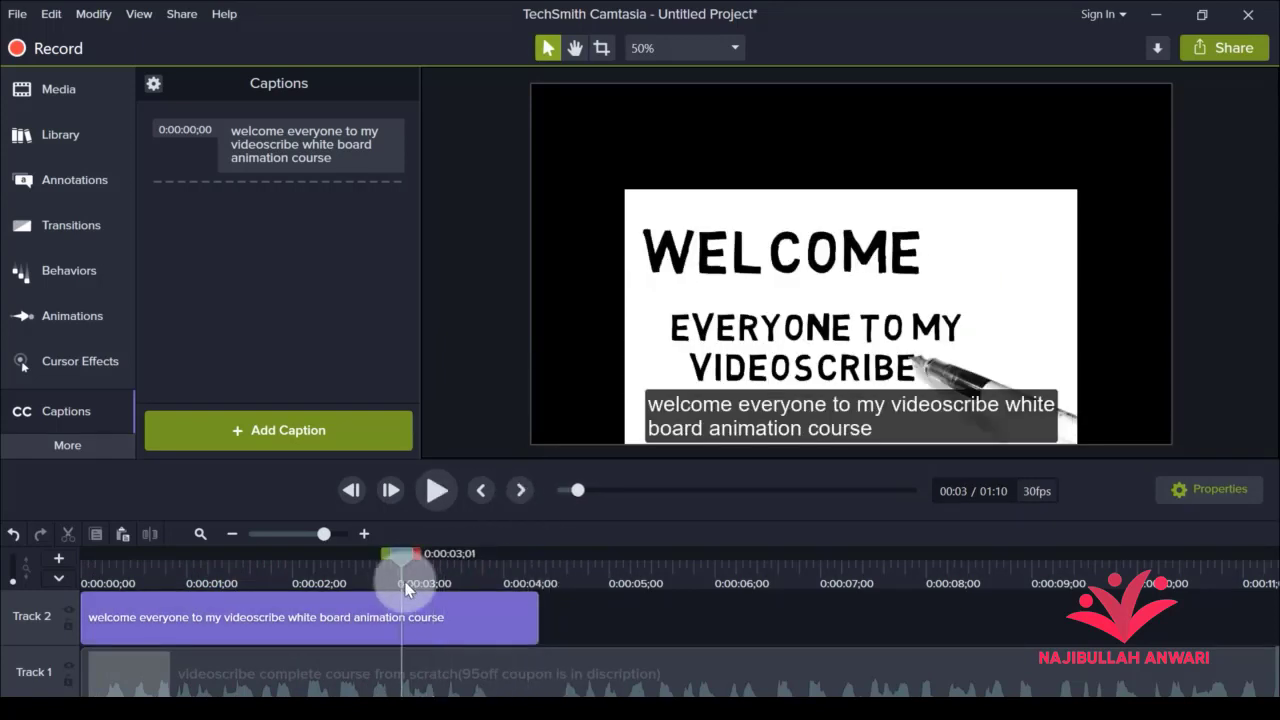
Step: Reopen the caption for editing and set its text to italic Calibri at size 60
{"action": "double_click", "coordinate": [443, 613]}
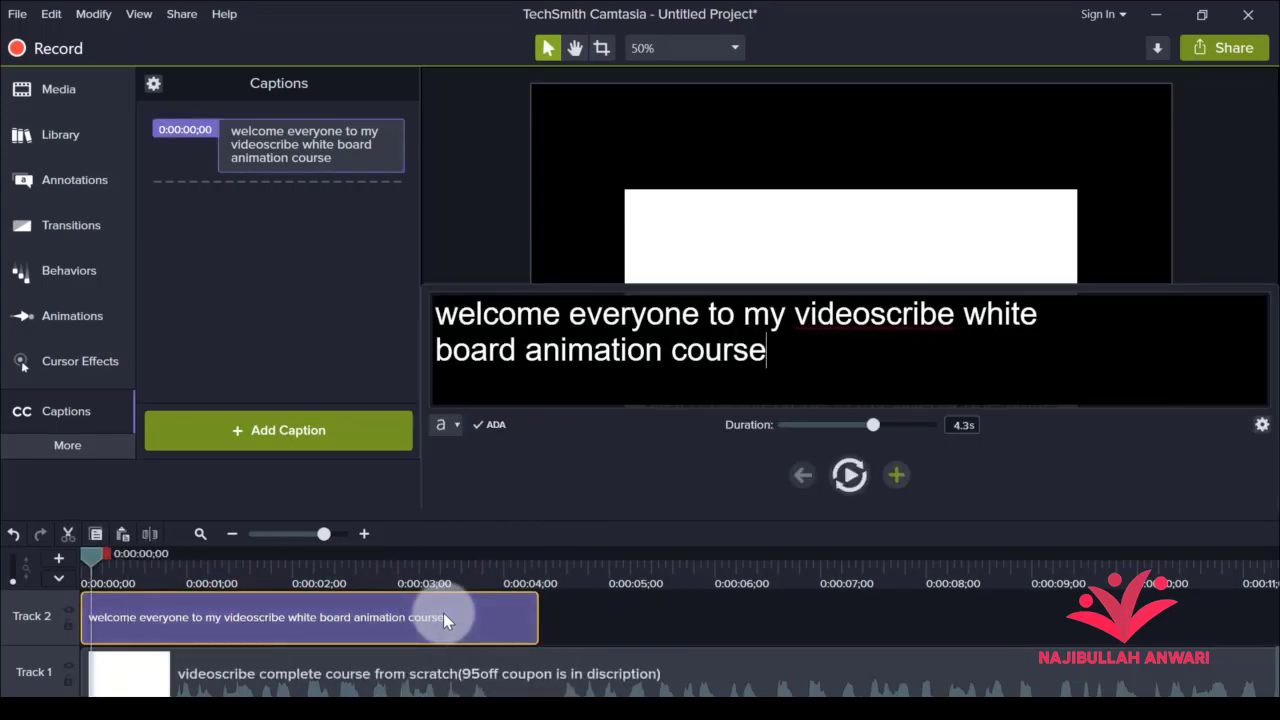
{"action": "left_click", "coordinate": [458, 426]}
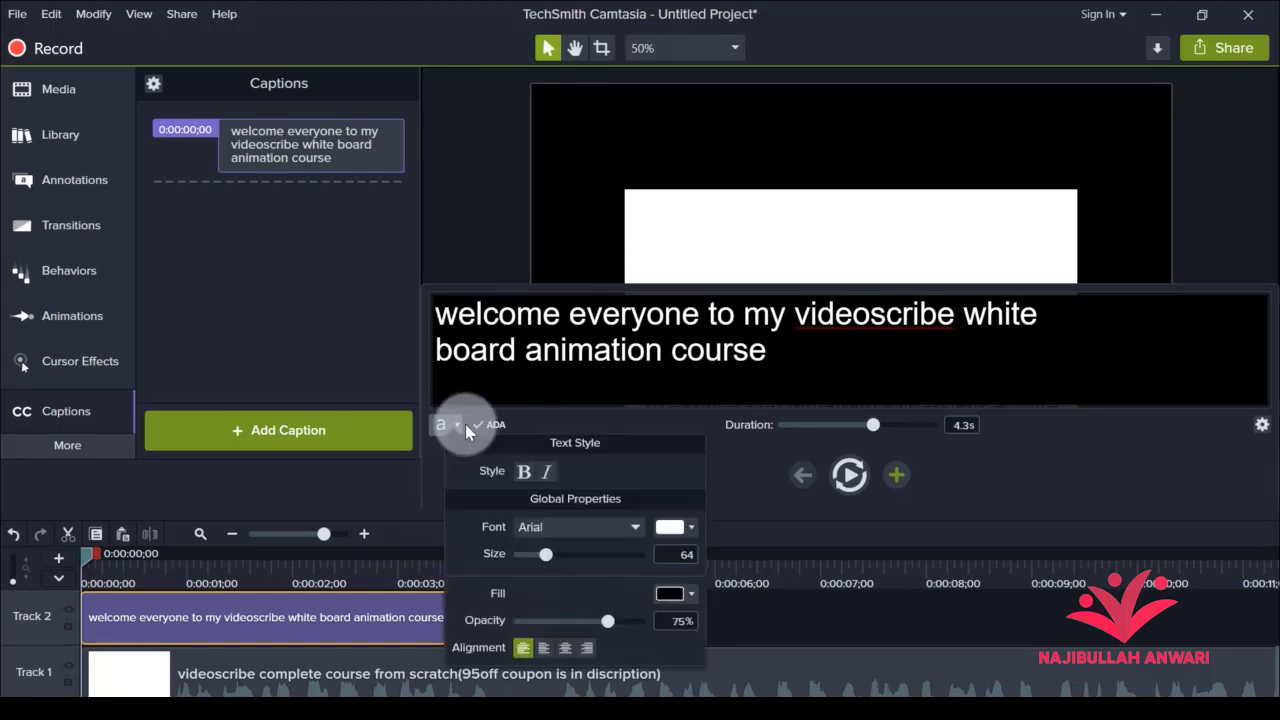
{"action": "left_click", "coordinate": [548, 472]}
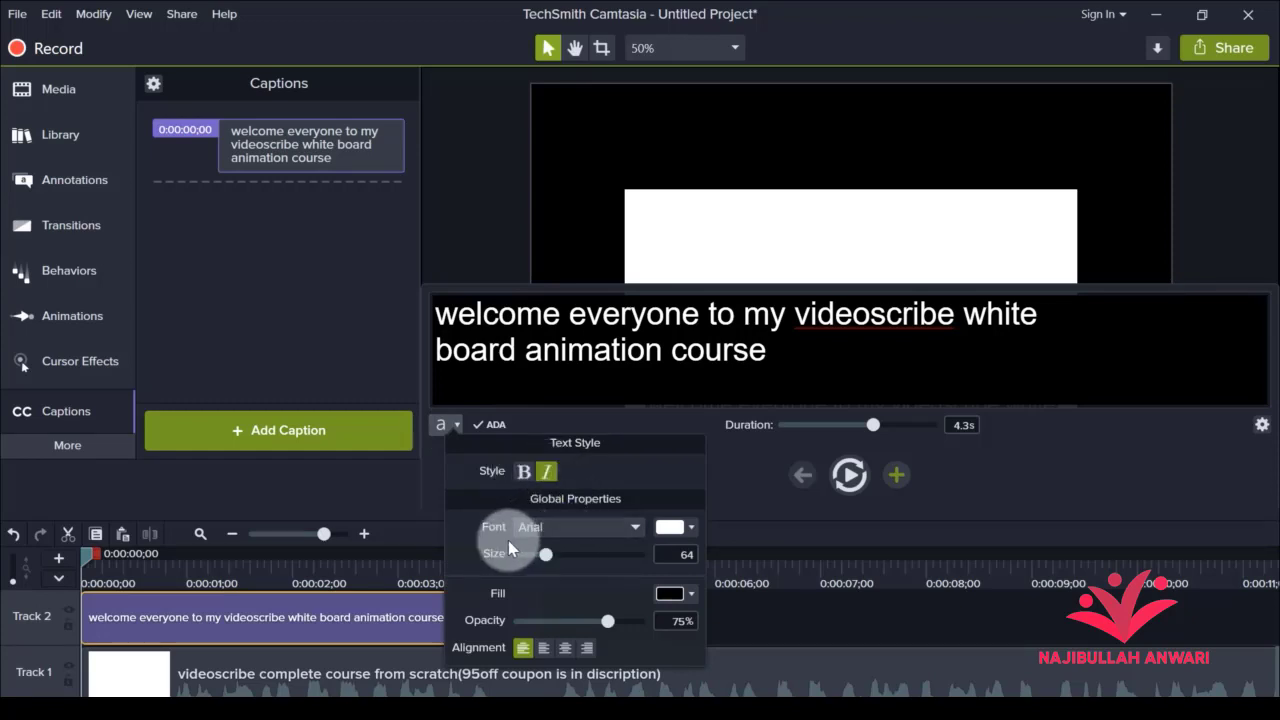
{"action": "left_click", "coordinate": [633, 528]}
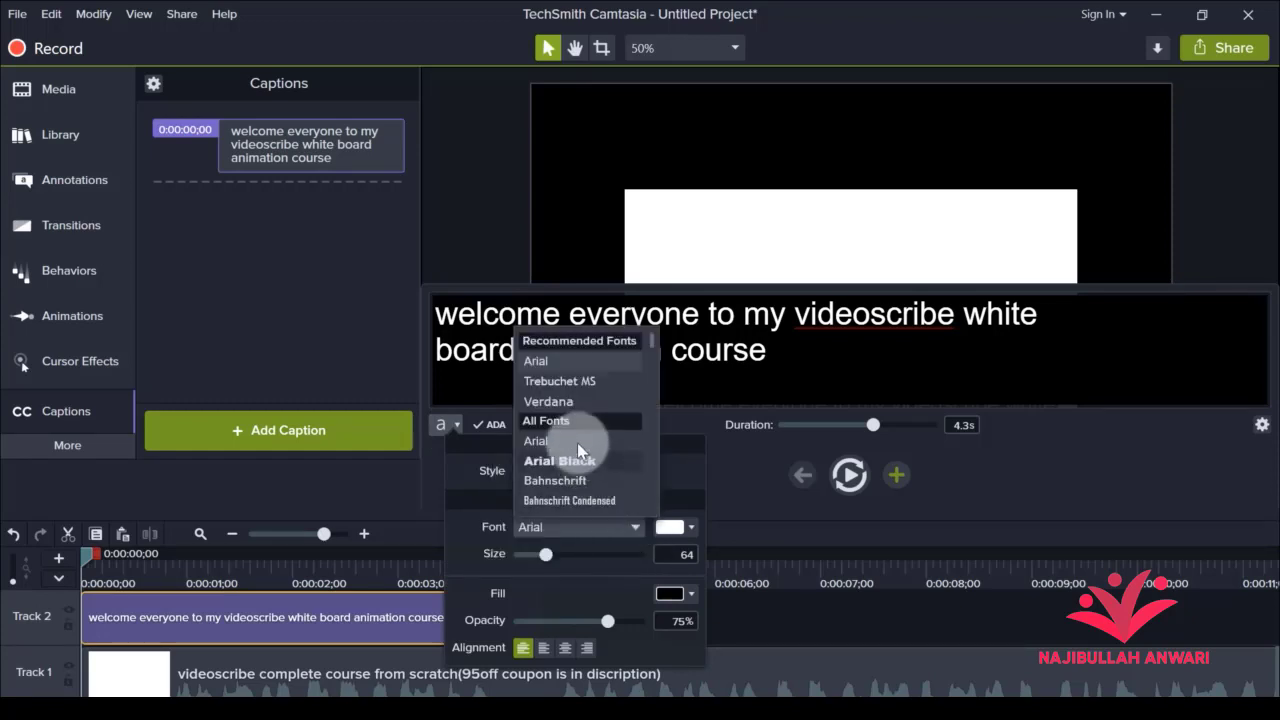
{"action": "scroll", "coordinate": [577, 442], "scroll_direction": "down", "scroll_amount": 2}
{"action": "scroll", "coordinate": [577, 449], "scroll_direction": "down", "scroll_amount": 1}
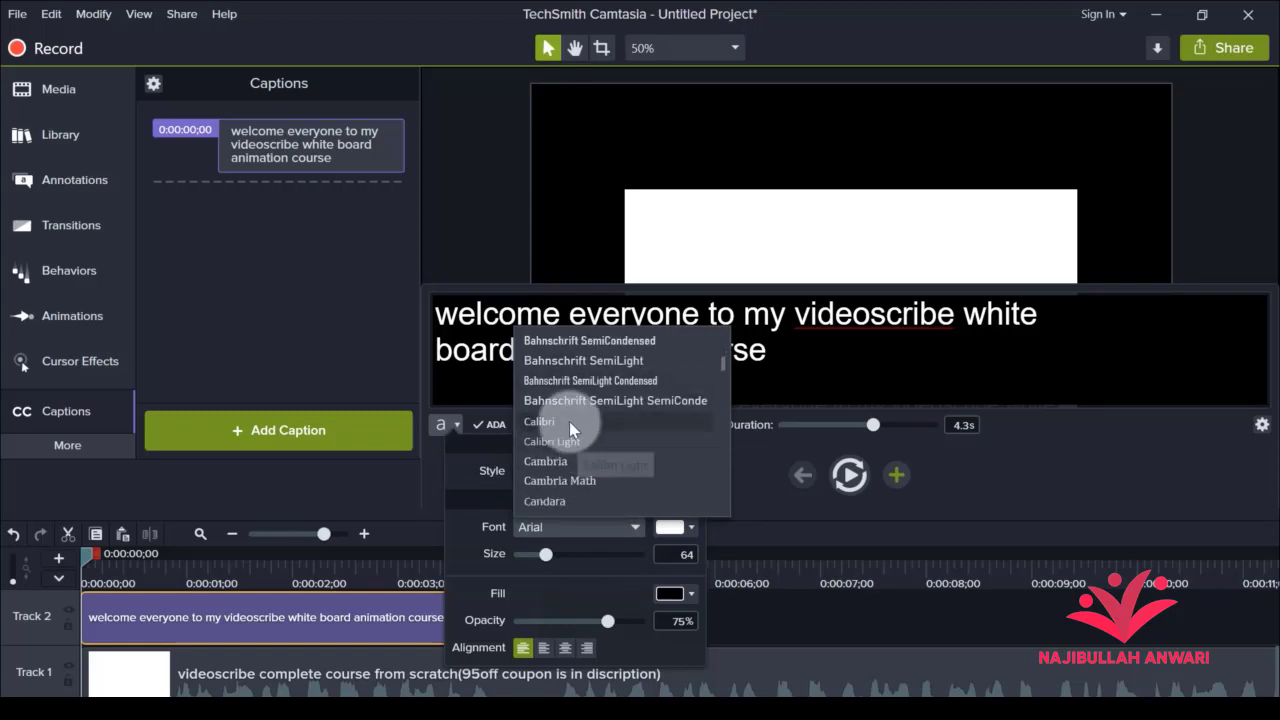
{"action": "left_click", "coordinate": [569, 421]}
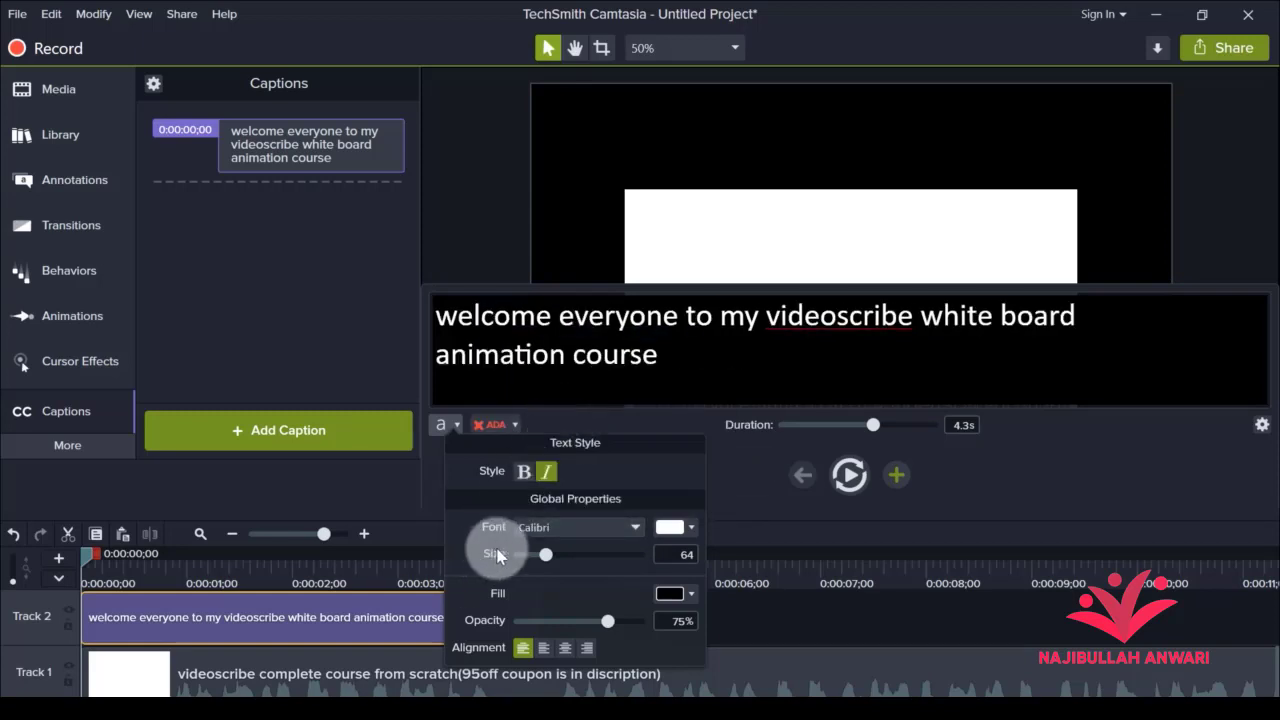
{"action": "left_click_drag", "start_coordinate": [545, 553], "coordinate": [543, 553]}
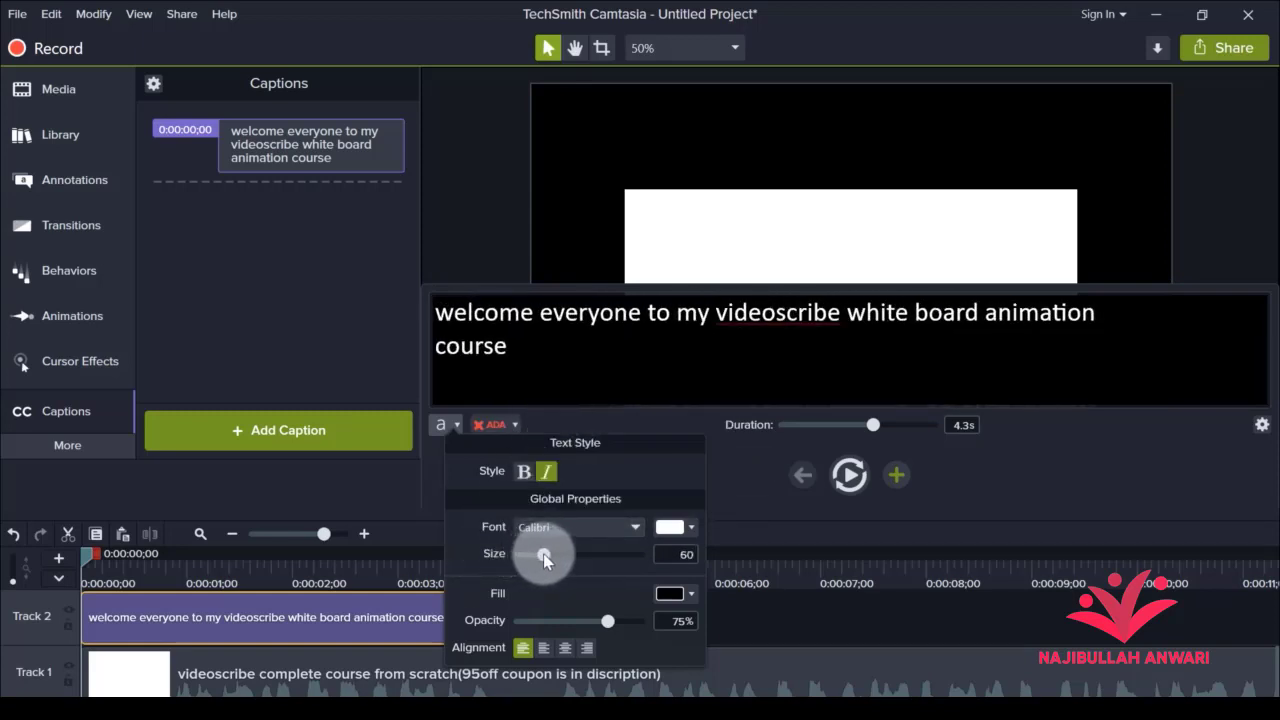
{"action": "left_click", "coordinate": [690, 526]}
{"action": "left_click", "coordinate": [708, 372]}
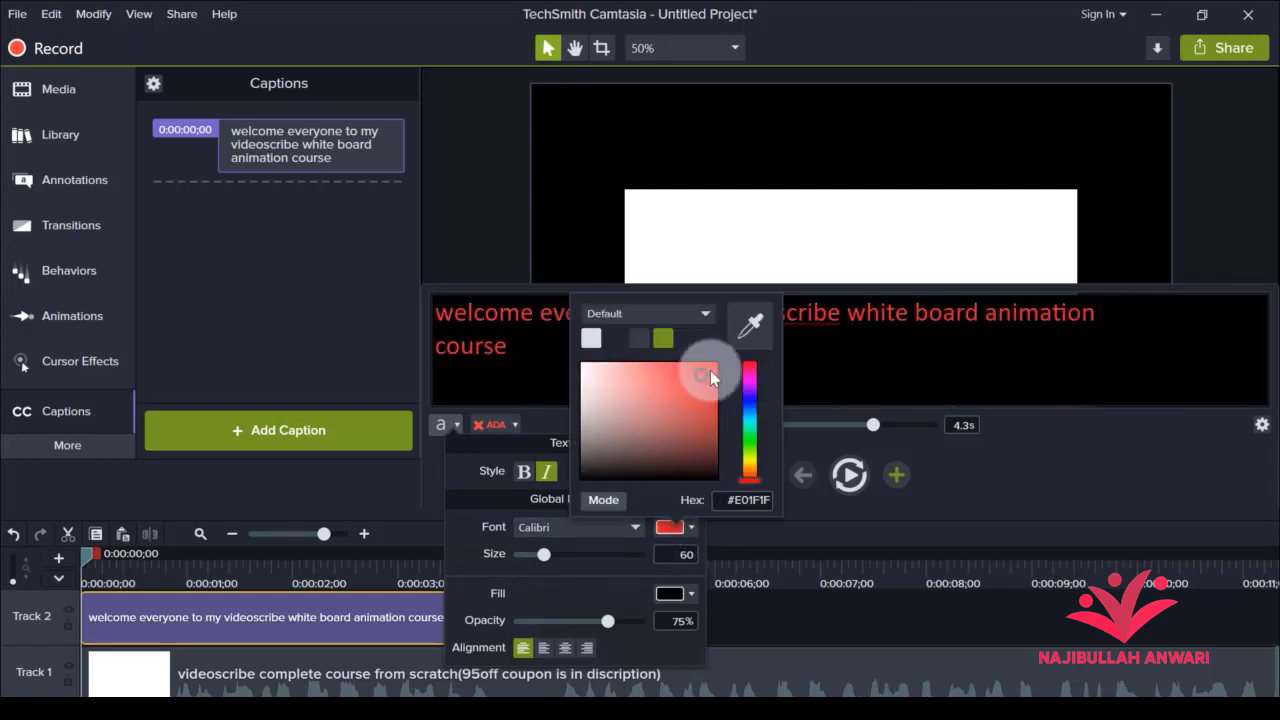
{"action": "left_click", "coordinate": [710, 370]}
{"action": "left_click_drag", "start_coordinate": [619, 390], "coordinate": [572, 352]}
{"action": "left_click", "coordinate": [447, 545]}
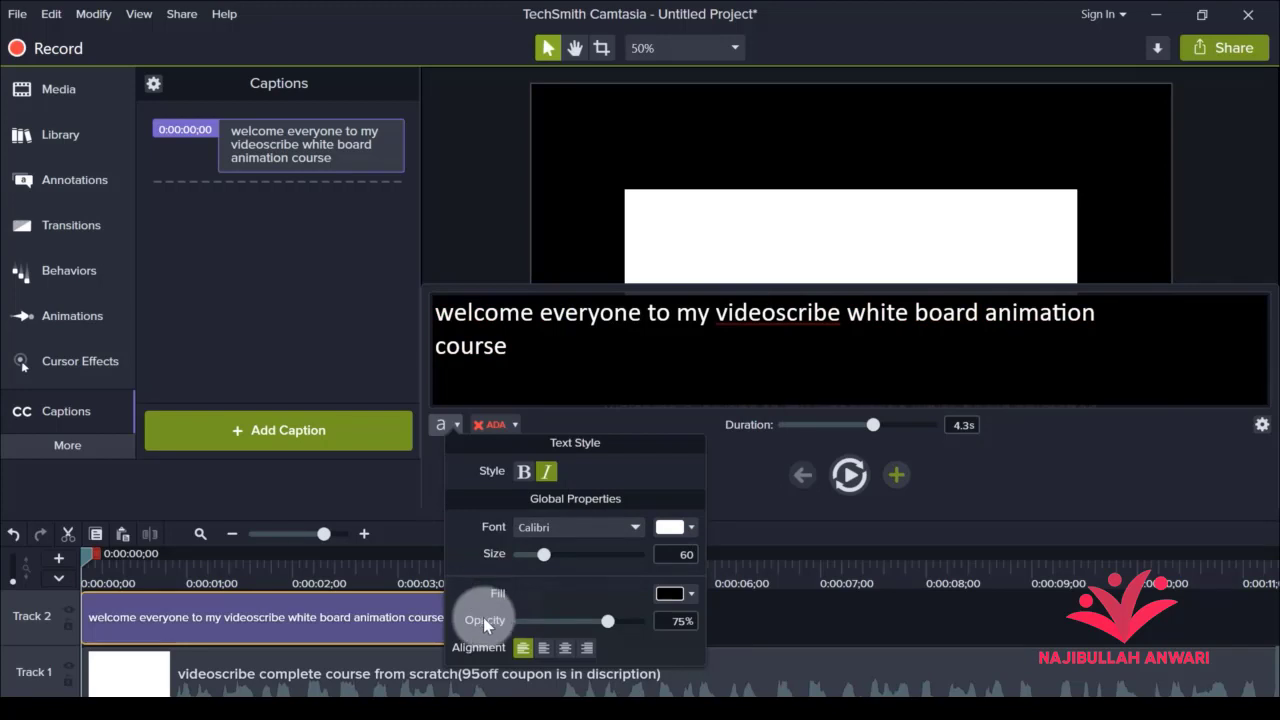
{"action": "left_click", "coordinate": [760, 637]}
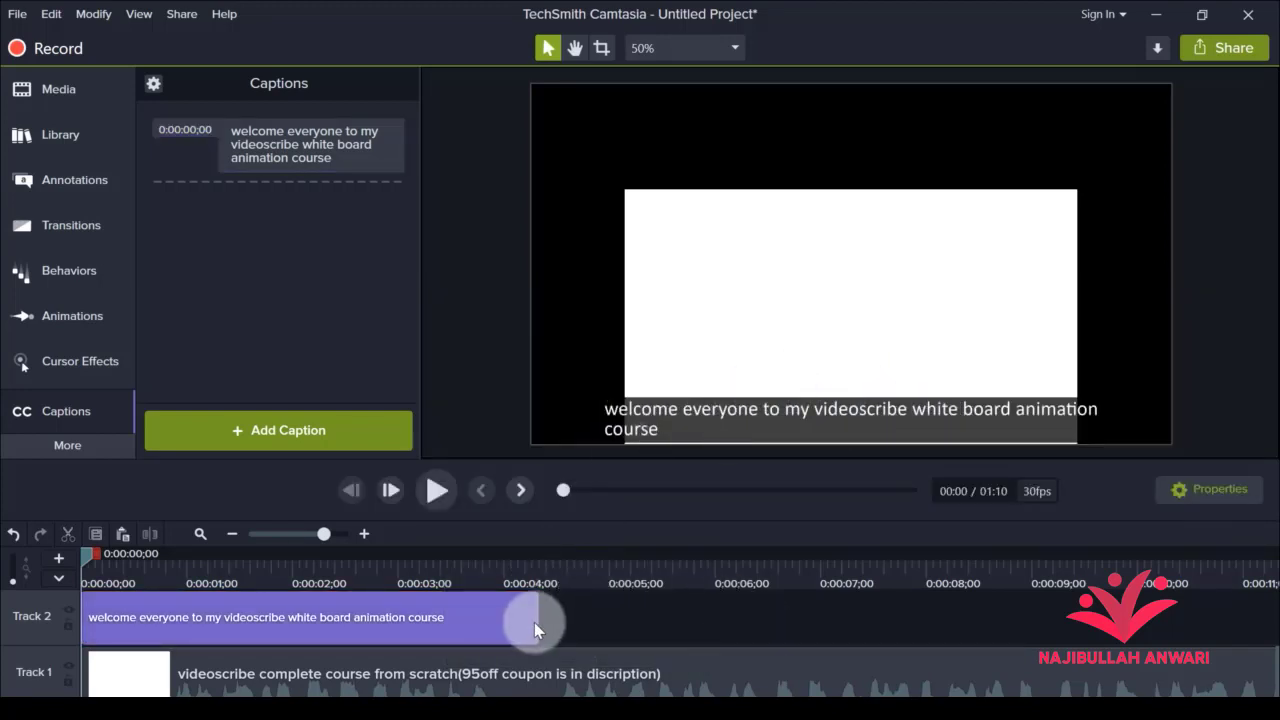
Step: Try a red background fill for the caption, replace it with the dark default swatch, and set the fill opacity to 43%
{"action": "left_click", "coordinate": [496, 620]}
{"action": "left_click", "coordinate": [456, 425]}
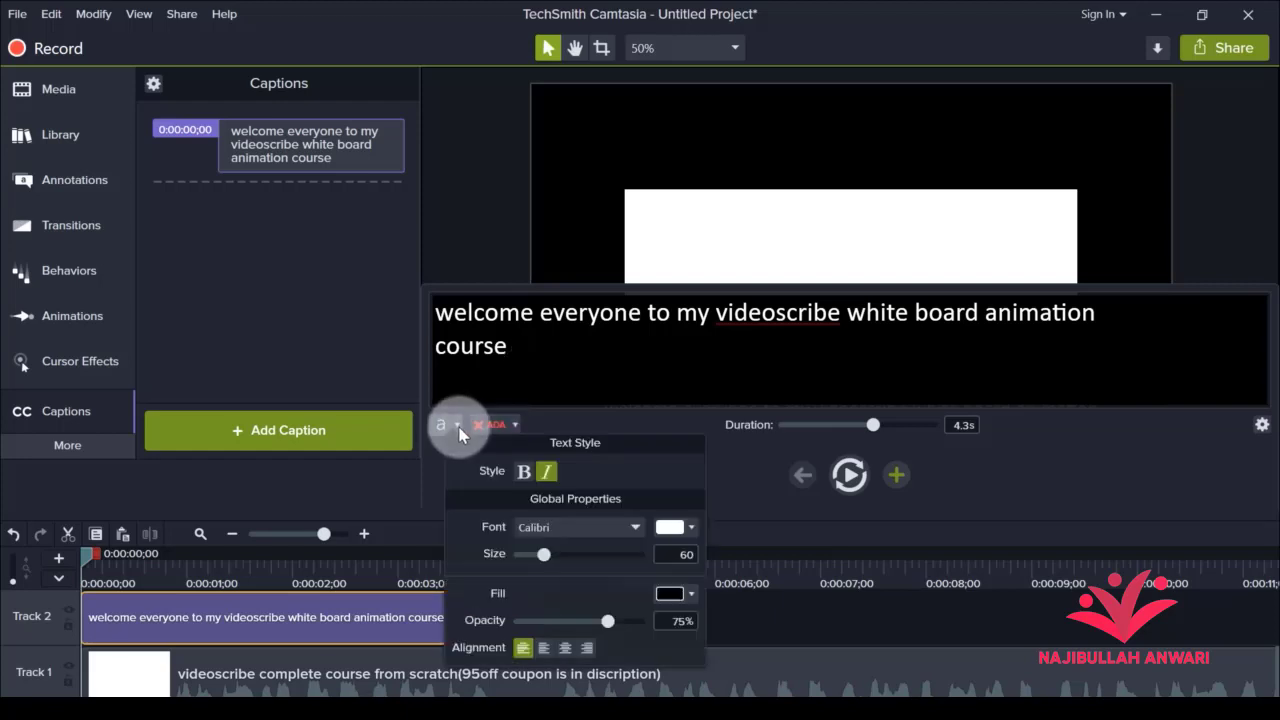
{"action": "left_click", "coordinate": [670, 593]}
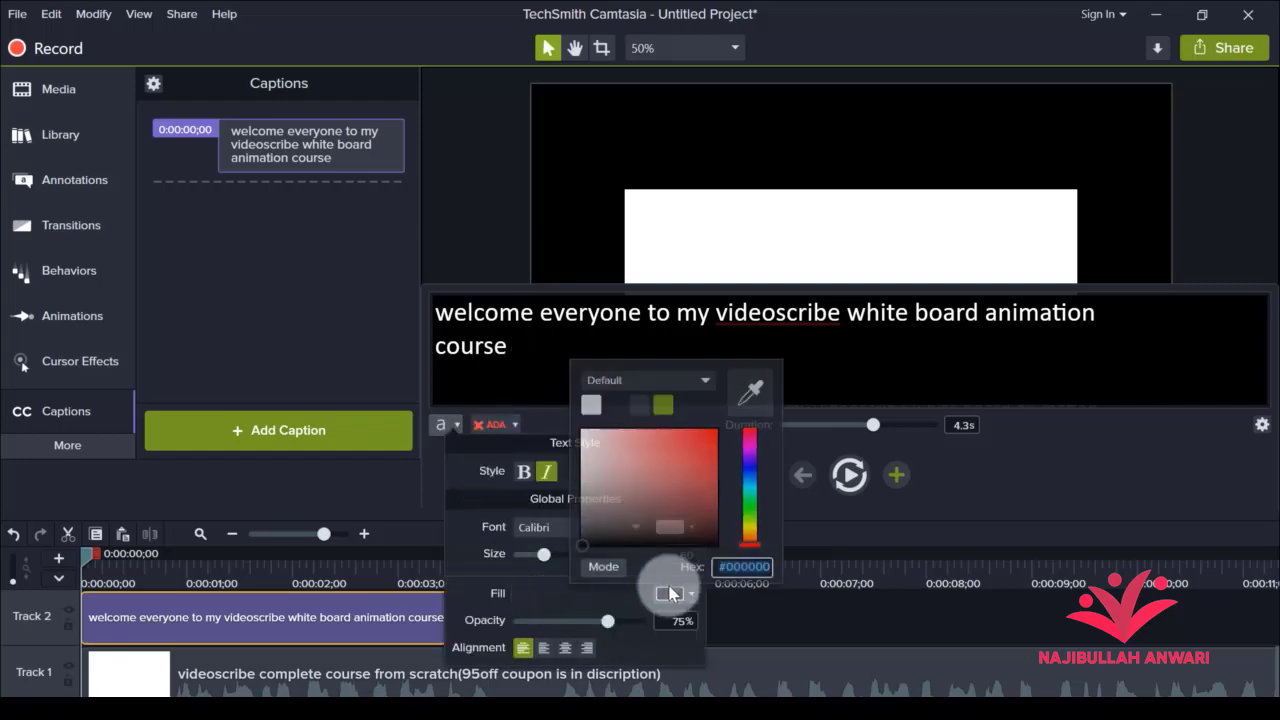
{"action": "left_click", "coordinate": [718, 432]}
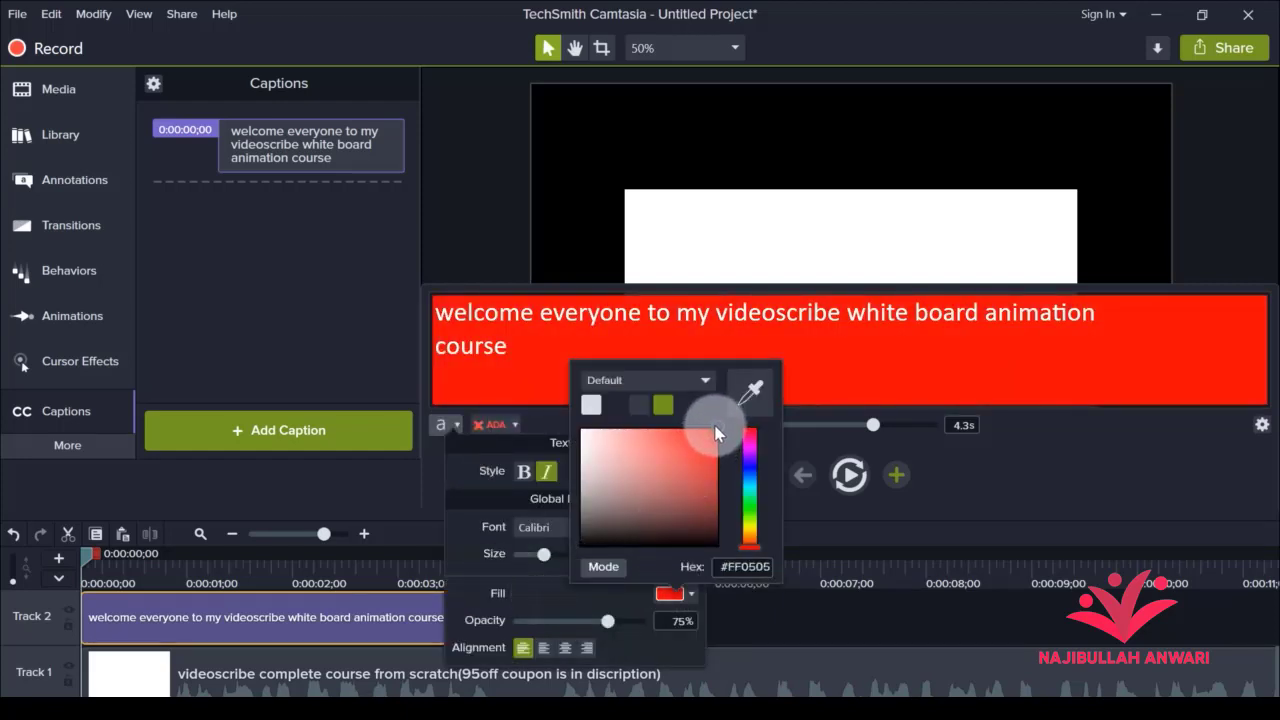
{"action": "left_click", "coordinate": [618, 406]}
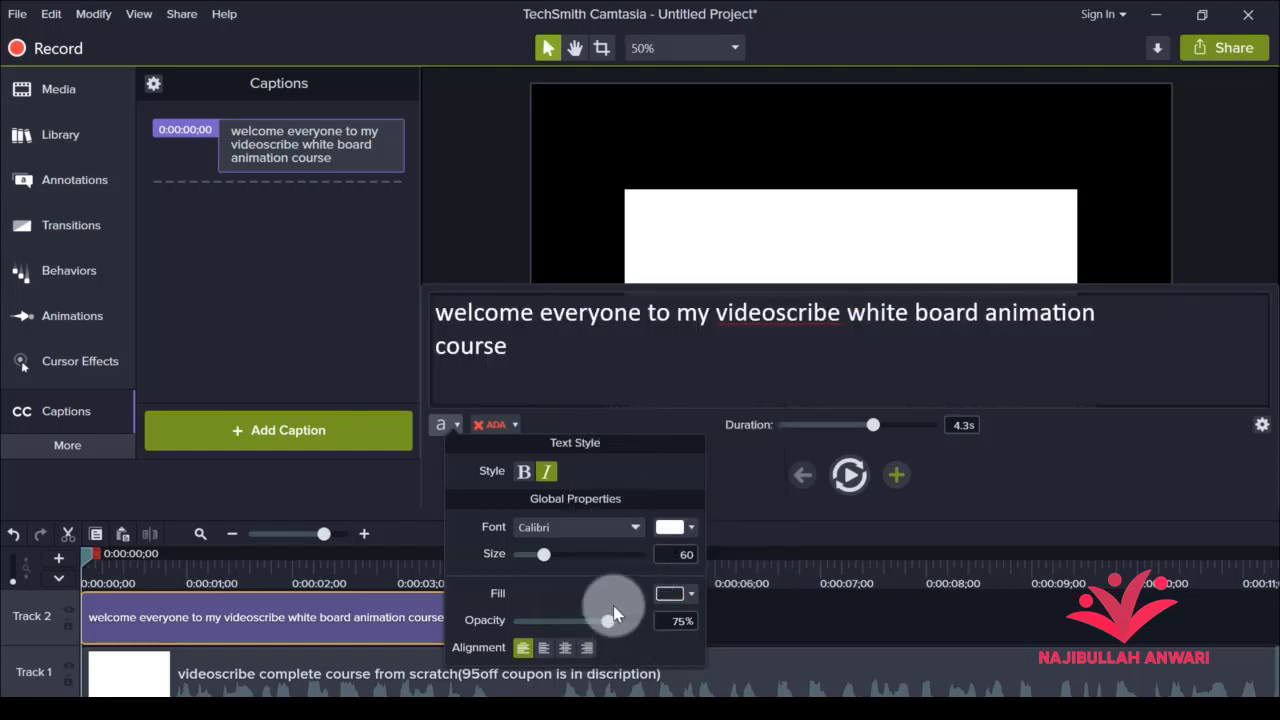
{"action": "left_click_drag", "start_coordinate": [607, 621], "coordinate": [569, 621]}
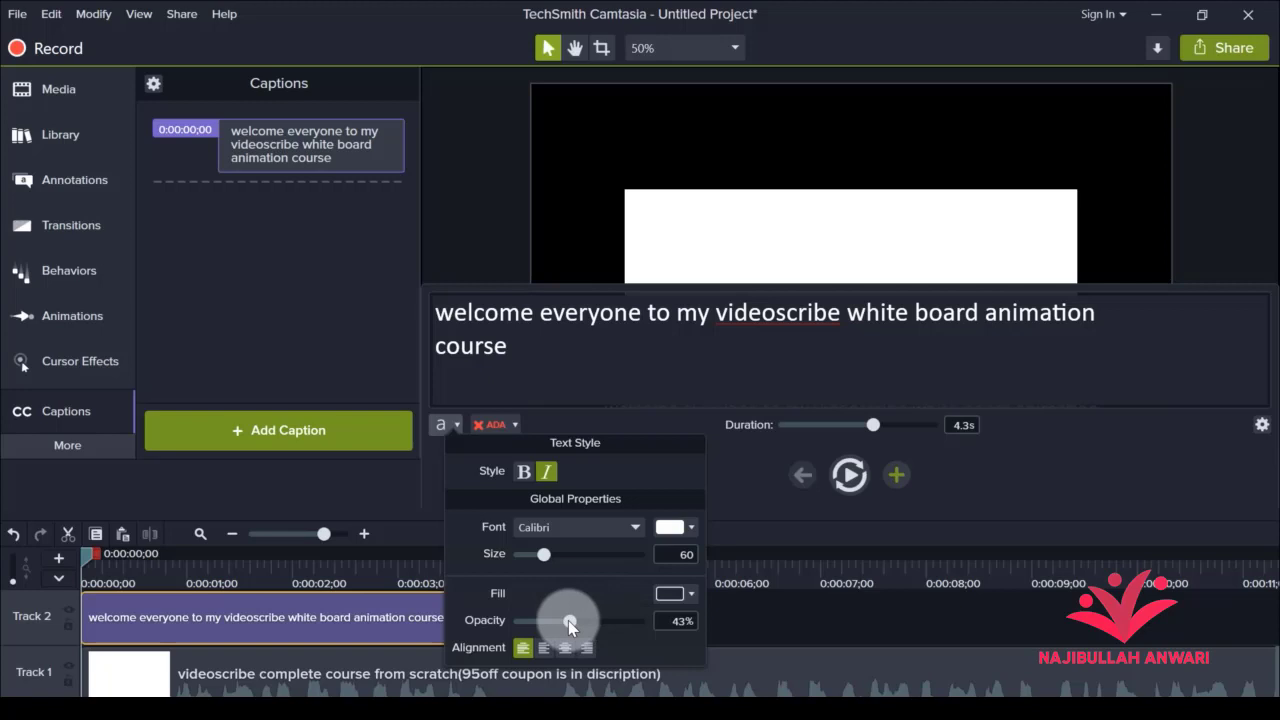
Step: Reduce the caption's font size to 49 and try right alignment for its text
{"action": "left_click_drag", "start_coordinate": [552, 556], "coordinate": [538, 562]}
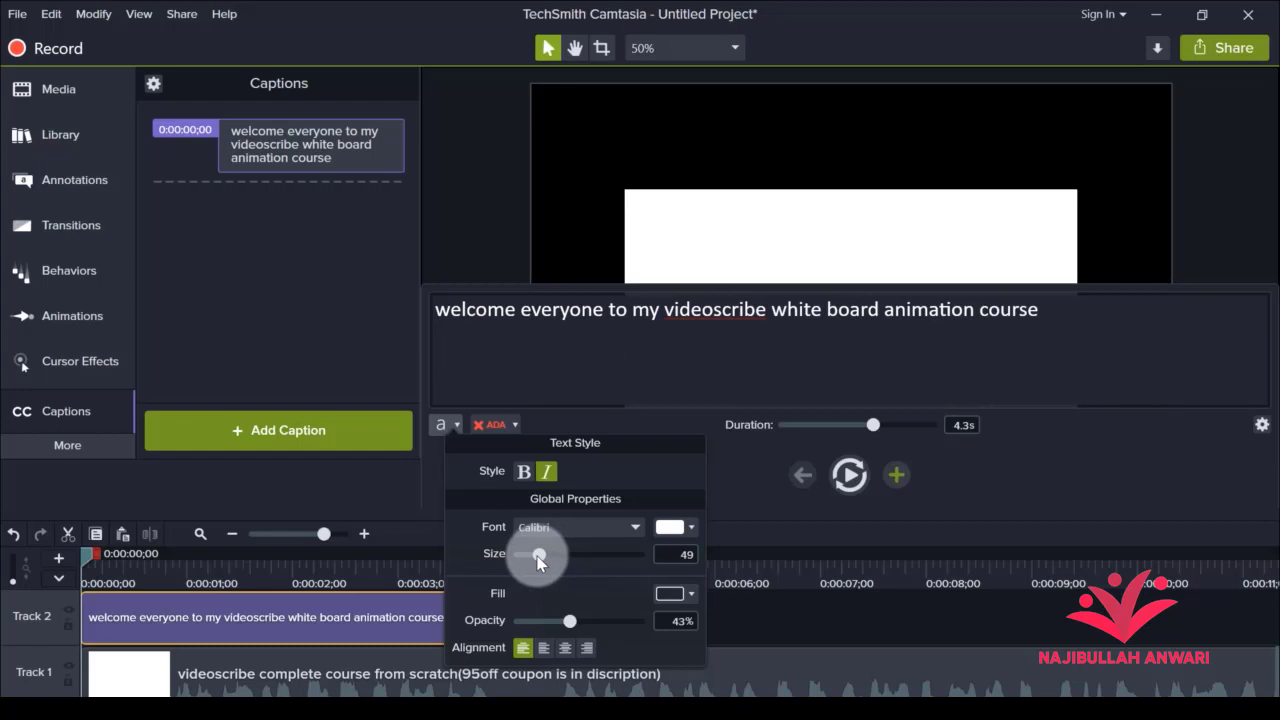
{"action": "left_click", "coordinate": [586, 648]}
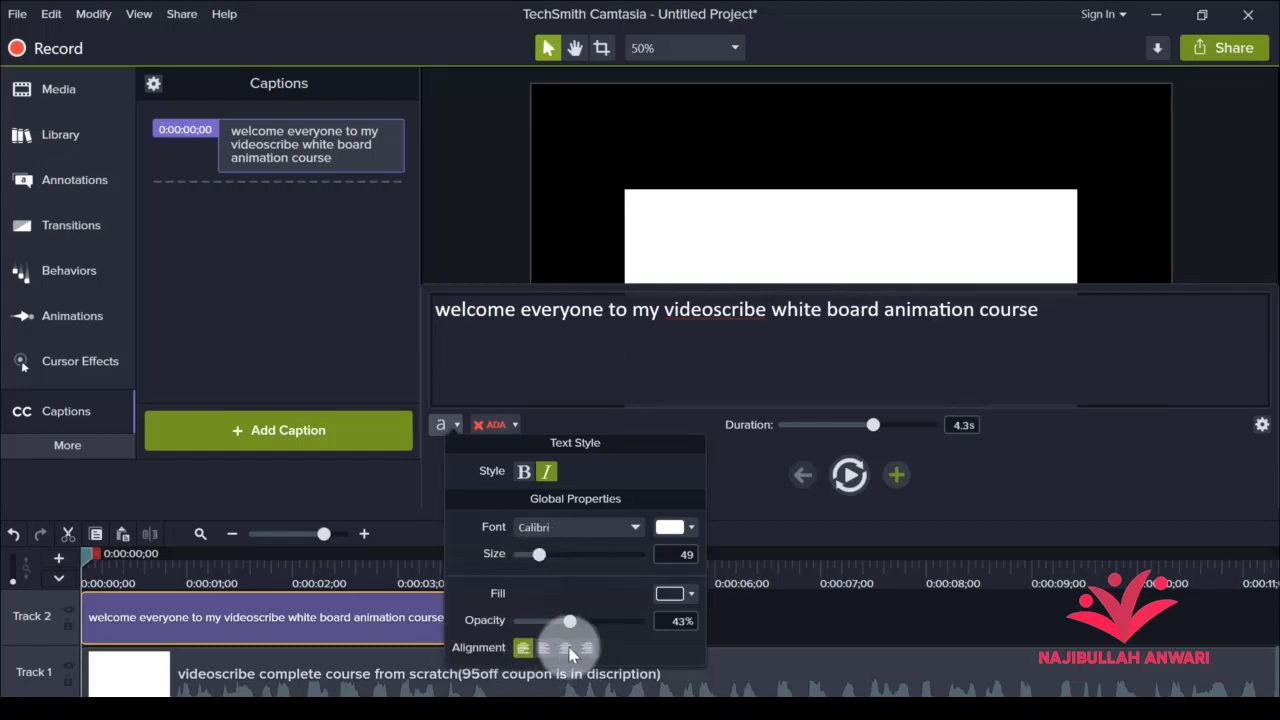
Step: Center-align the caption text and play back the opening seconds to check the caption over the video
{"action": "left_click", "coordinate": [566, 648]}
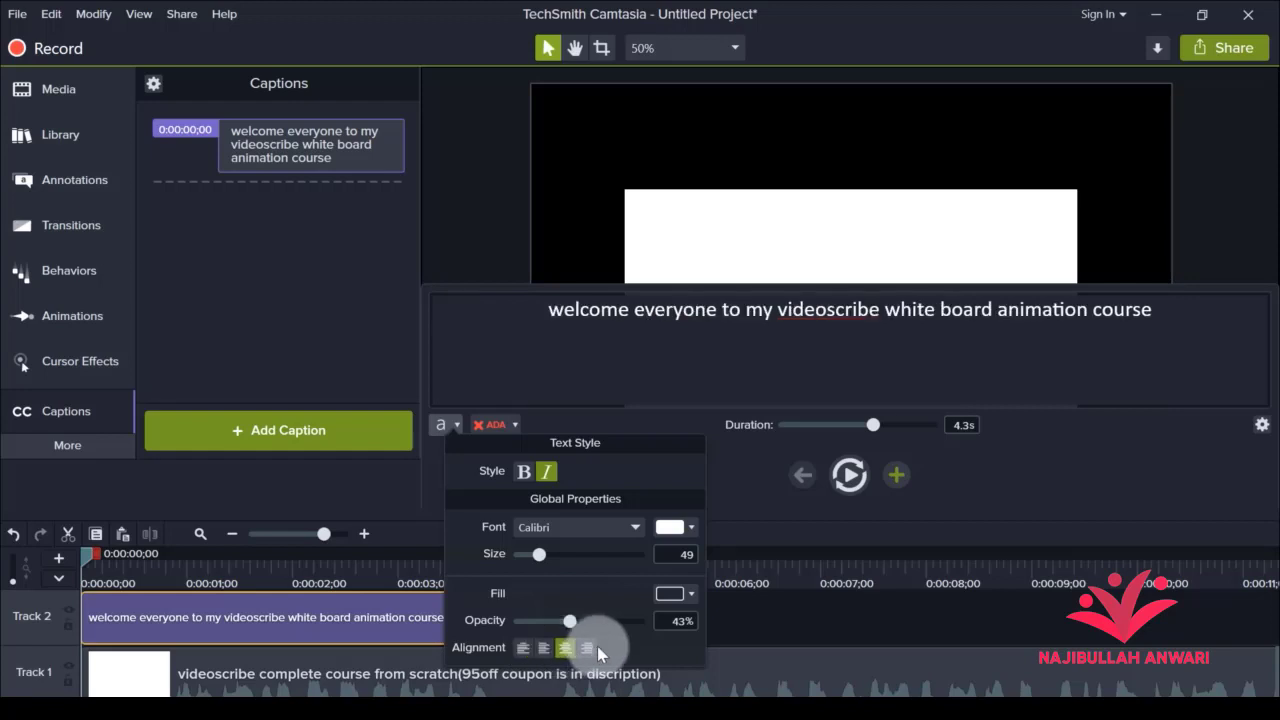
{"action": "left_click", "coordinate": [740, 628]}
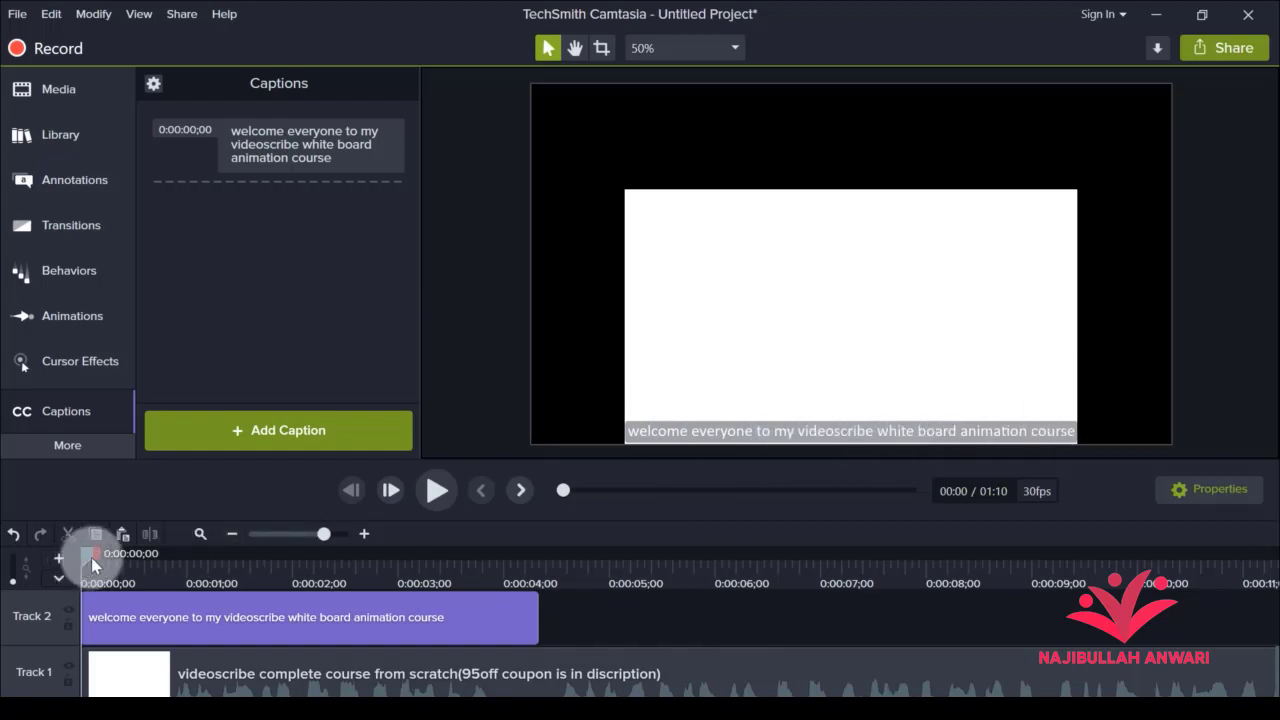
{"action": "key", "text": "space"}
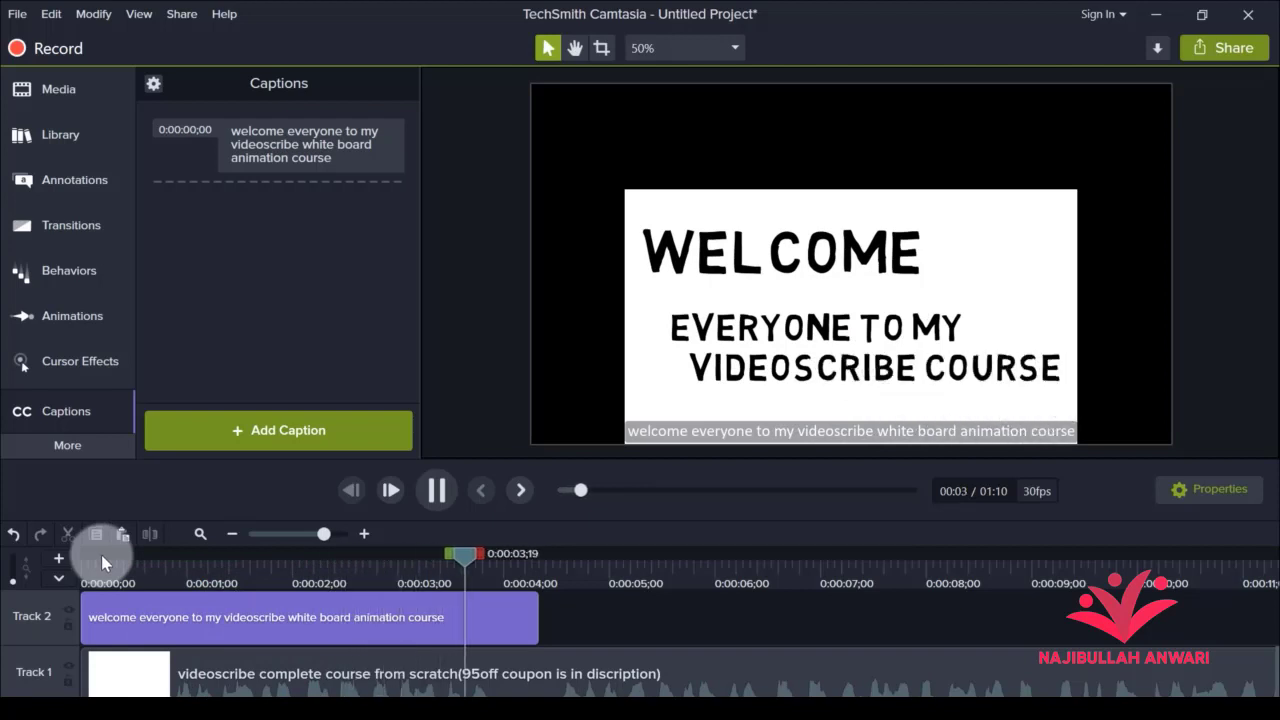
{"action": "key", "text": "space"}
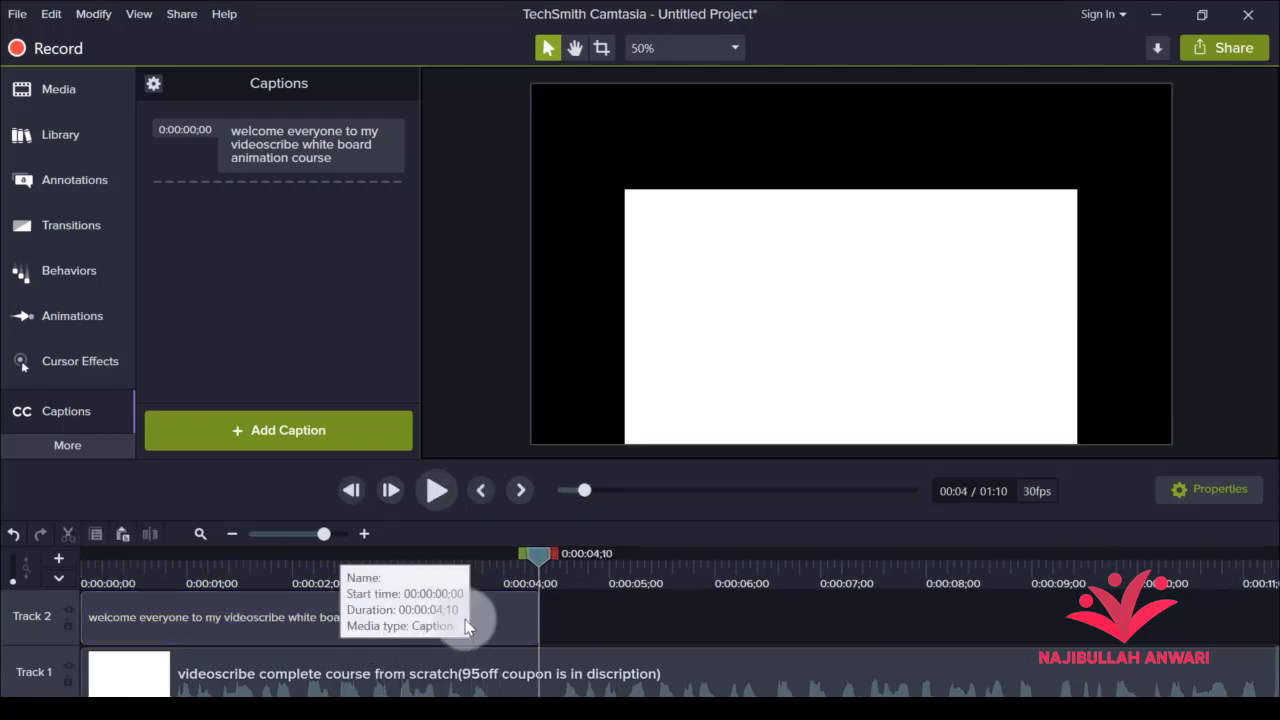
Step: Add a second, blank caption directly after the welcome caption
{"action": "left_click", "coordinate": [513, 620]}
{"action": "double_click", "coordinate": [513, 619]}
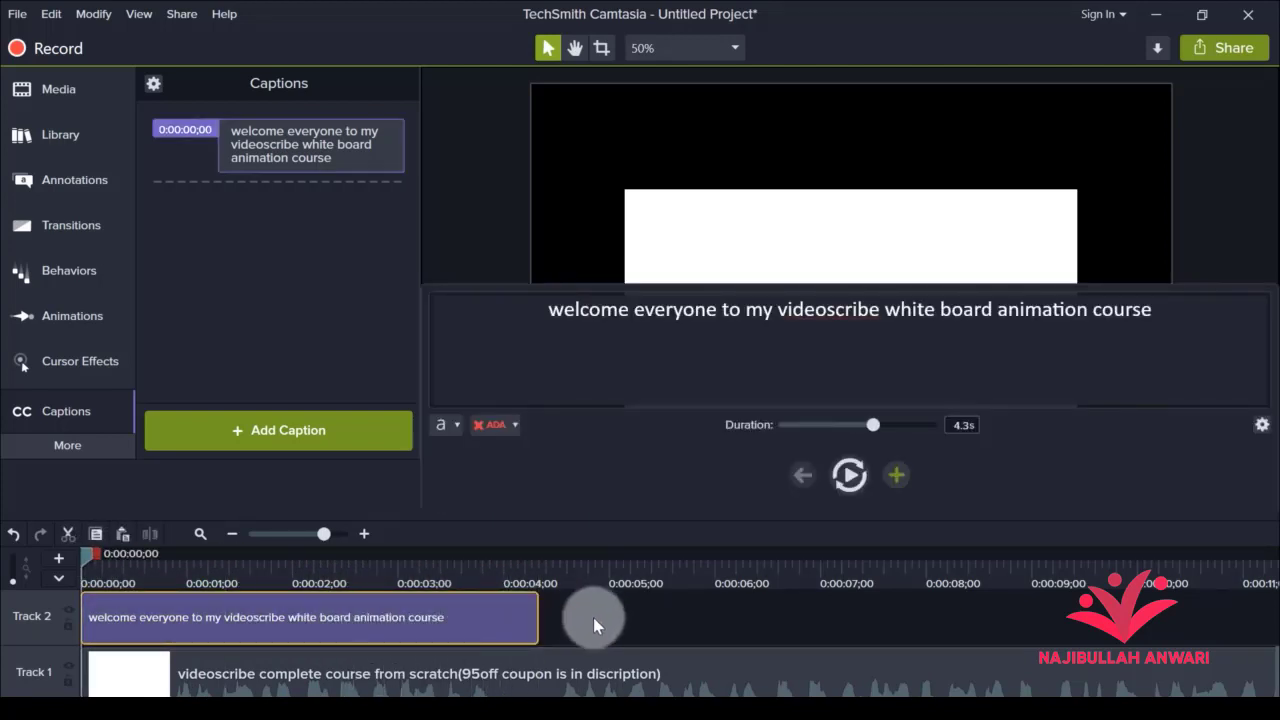
{"action": "left_click", "coordinate": [901, 474]}
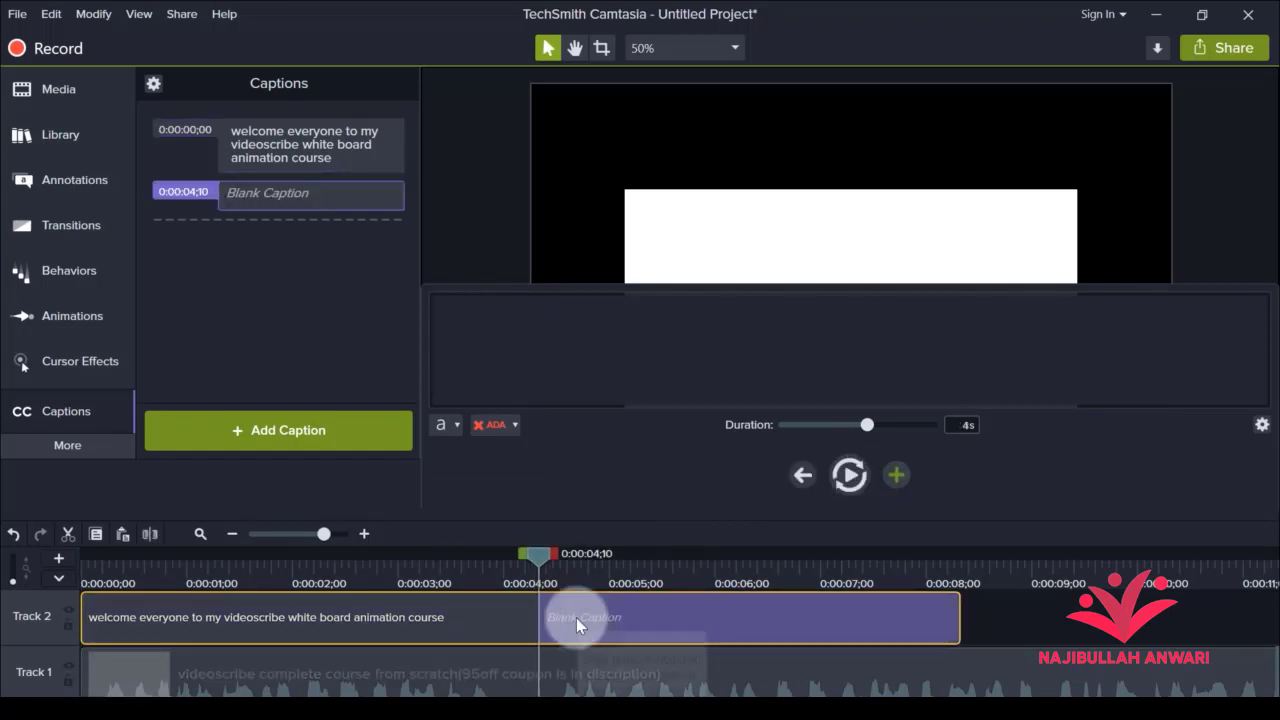
{"action": "left_click", "coordinate": [1005, 602]}
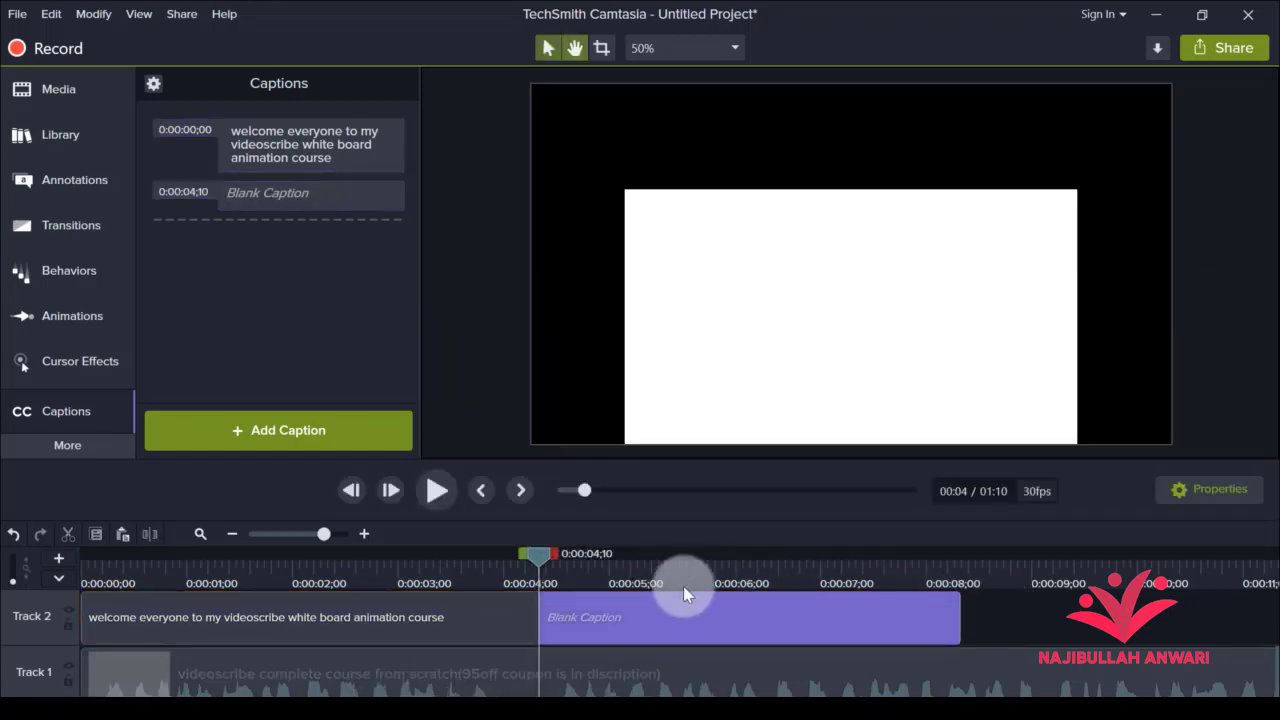
Step: Play the video to find where the next narration passage ends, and extend the blank caption to 0:00:13;03
{"action": "key", "text": "space"}
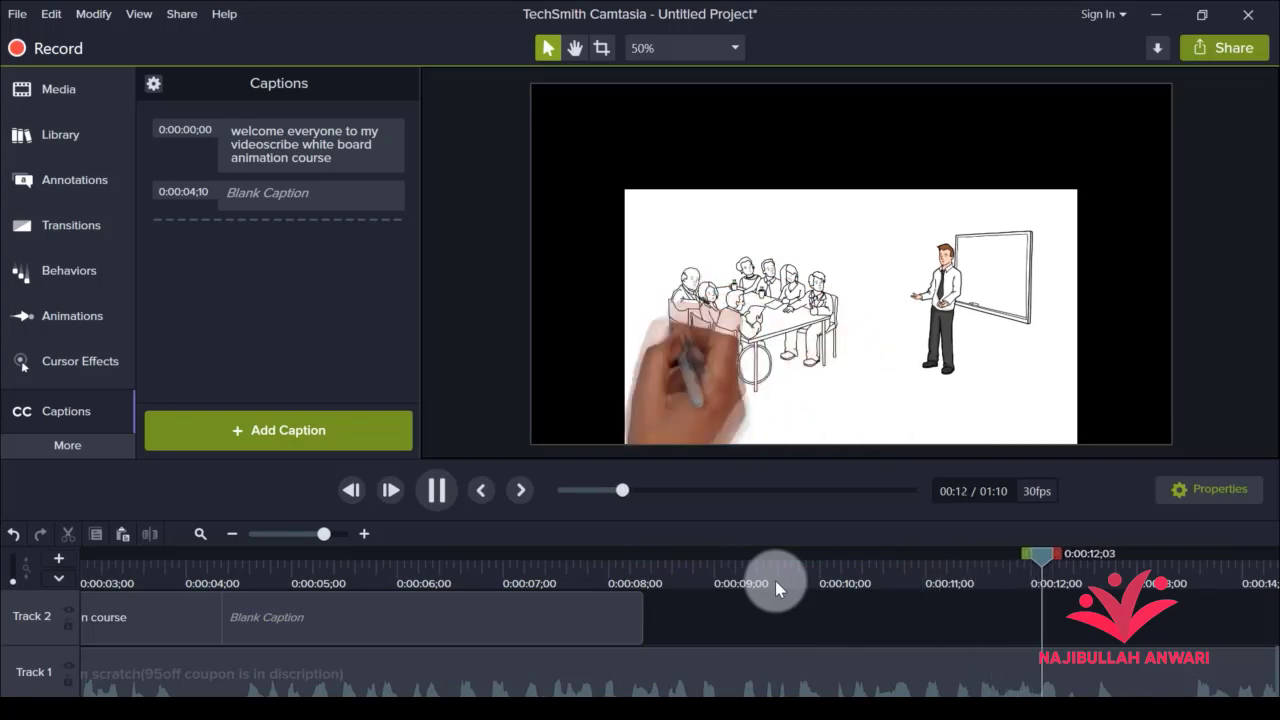
{"action": "key", "text": "space"}
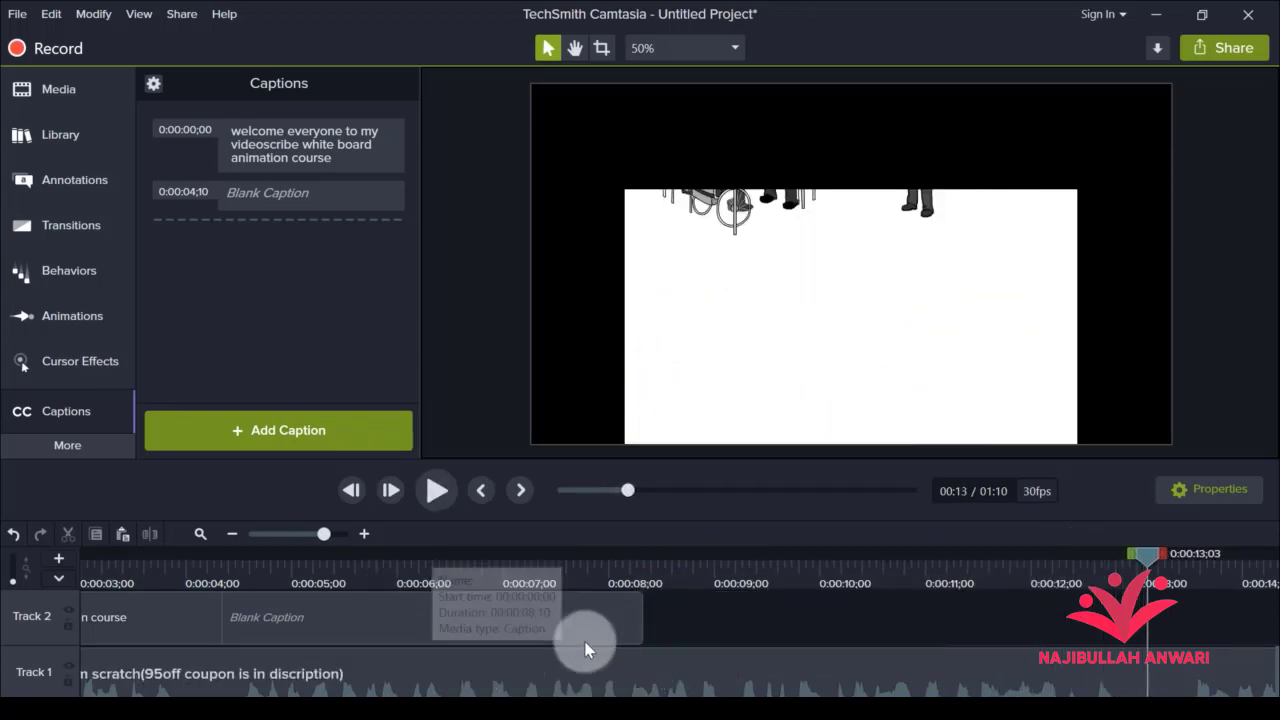
{"action": "left_click", "coordinate": [643, 614]}
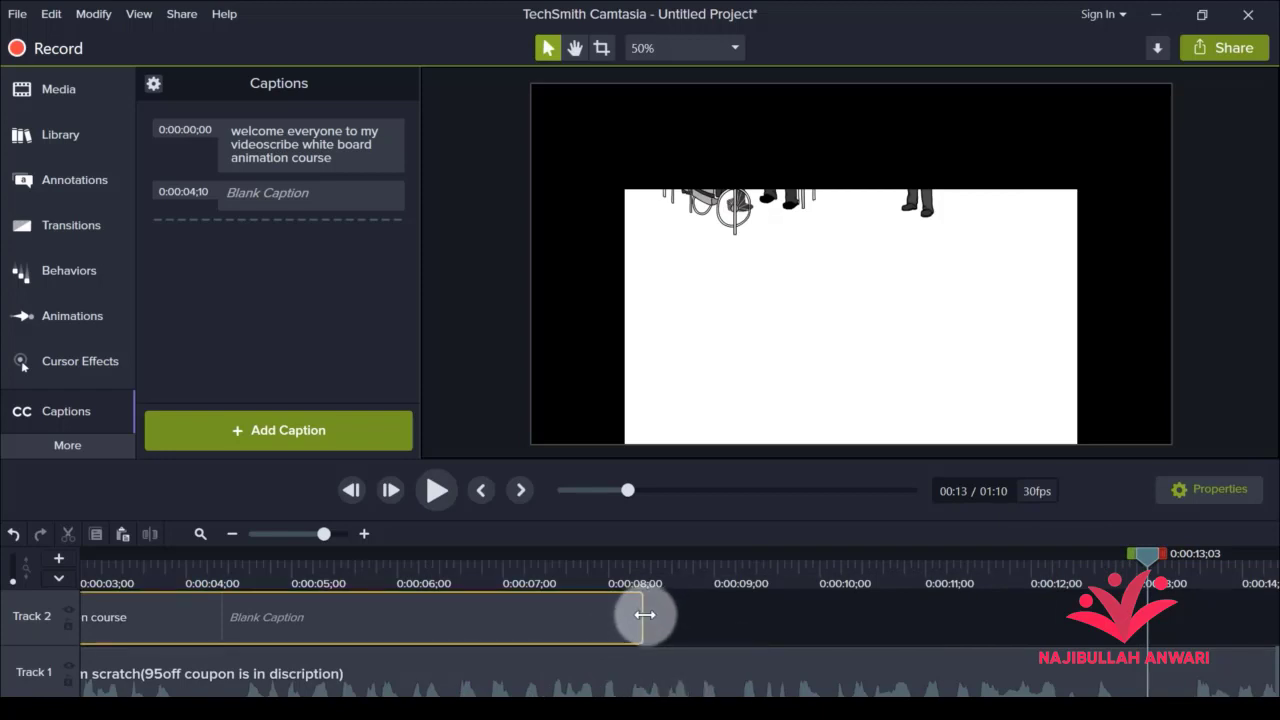
{"action": "left_click_drag", "start_coordinate": [643, 614], "coordinate": [1150, 612]}
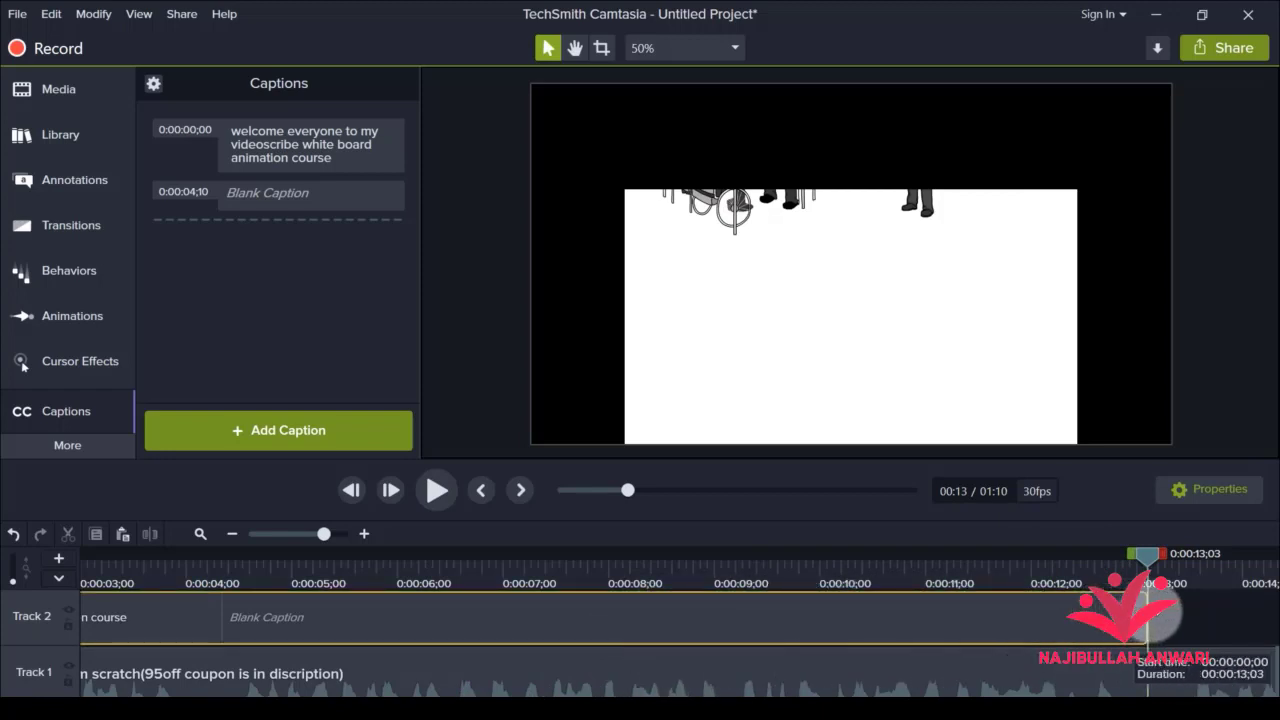
{"action": "left_click_drag", "start_coordinate": [265, 704], "coordinate": [250, 704]}
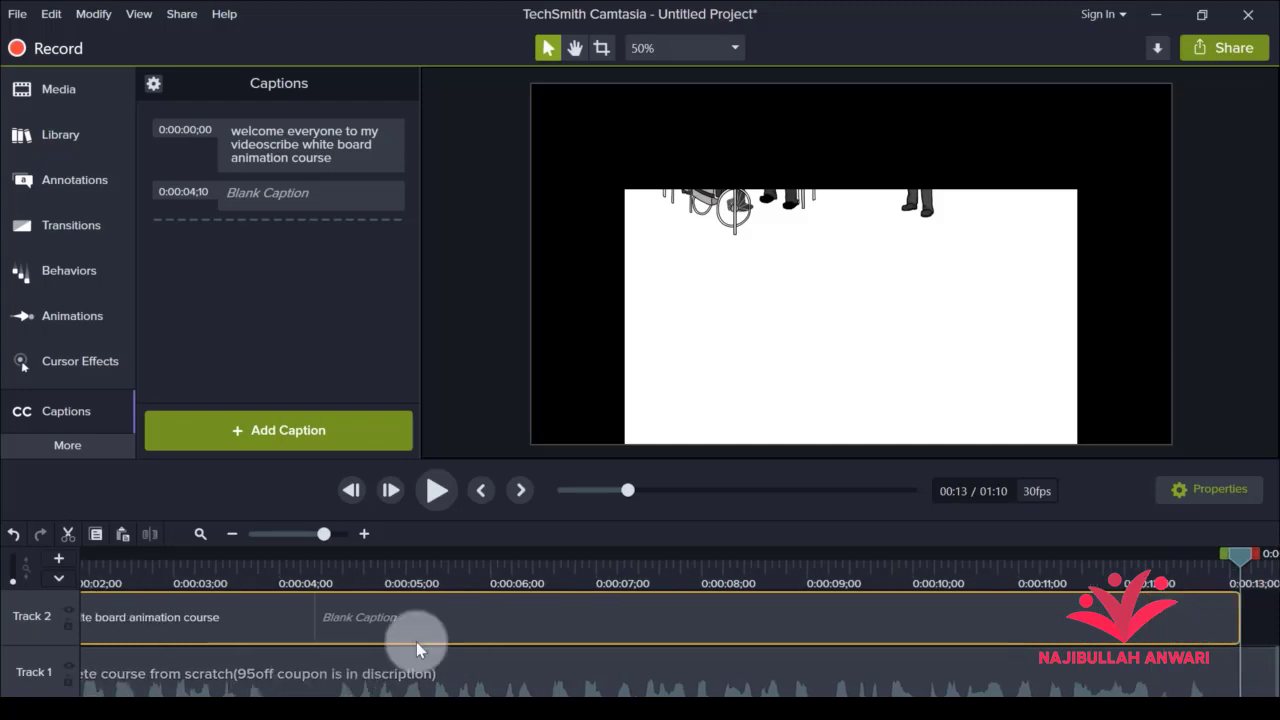
Step: Open the blank caption for editing, switch to WordPad and copy the script paragraph starting "this is a complete course about videoscribe"
{"action": "left_click", "coordinate": [483, 622]}
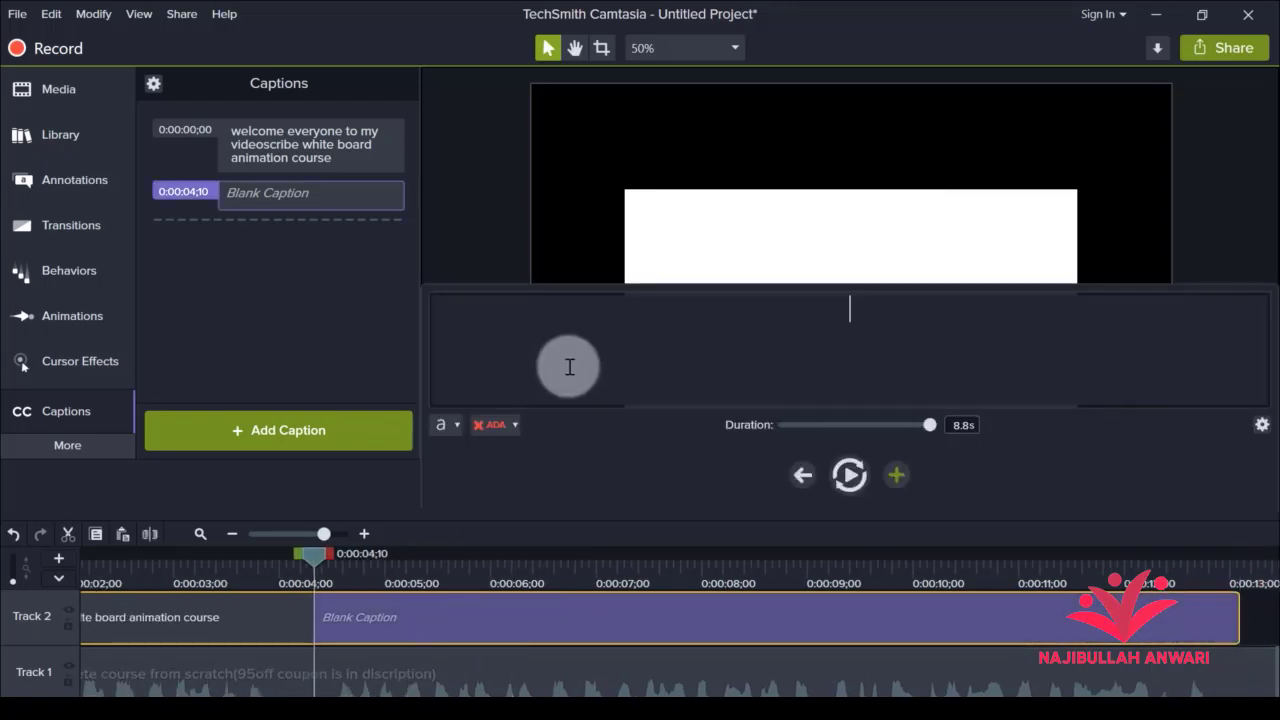
{"action": "left_click", "coordinate": [1156, 14]}
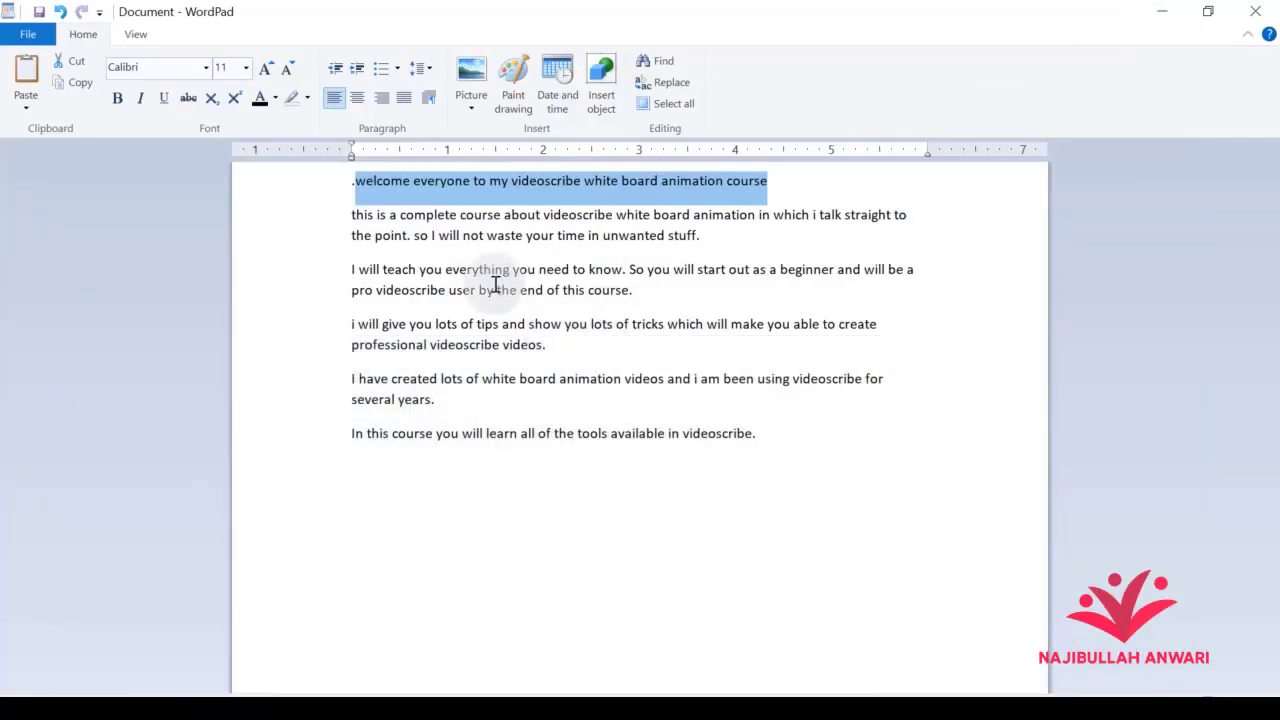
{"action": "left_click_drag", "start_coordinate": [700, 237], "coordinate": [354, 212]}
{"action": "key", "text": "ctrl+c"}
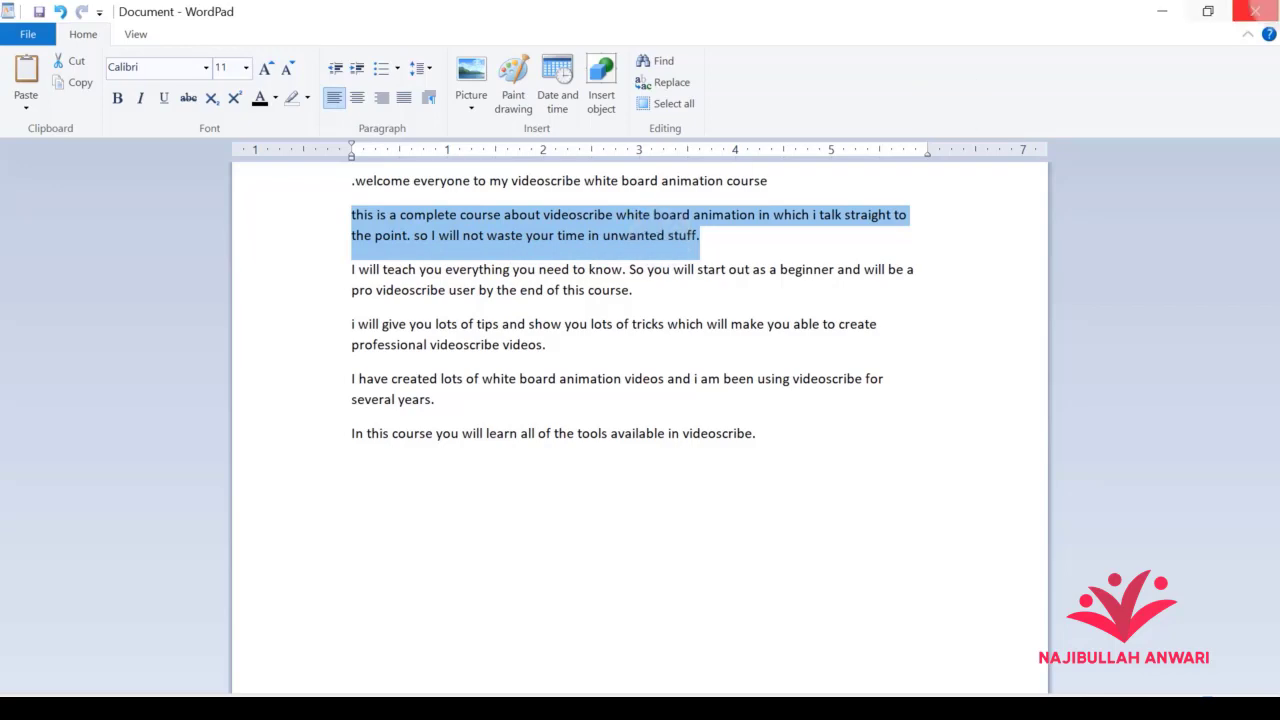
Step: Switch back to Camtasia and paste the copied paragraph as the text of the blank caption
{"action": "mouse_move", "coordinate": [382, 692]}
{"action": "left_click", "coordinate": [322, 696]}
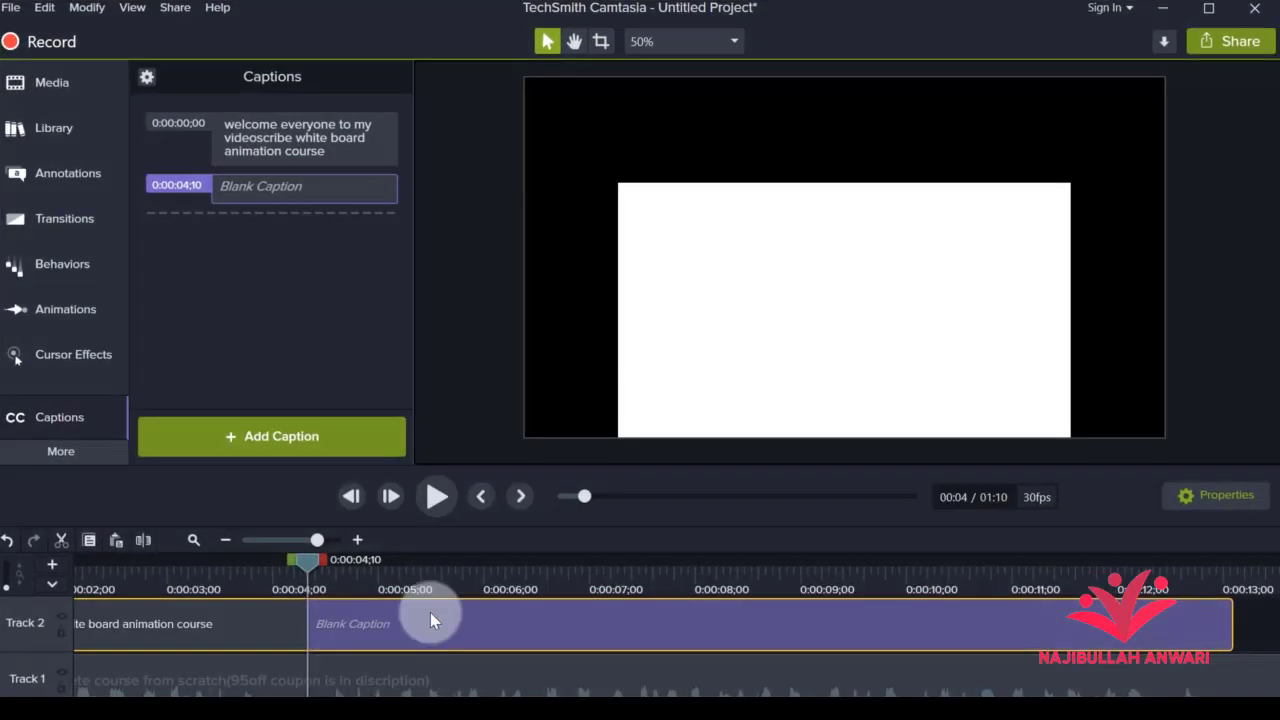
{"action": "left_click", "coordinate": [430, 614]}
{"action": "left_click", "coordinate": [595, 345]}
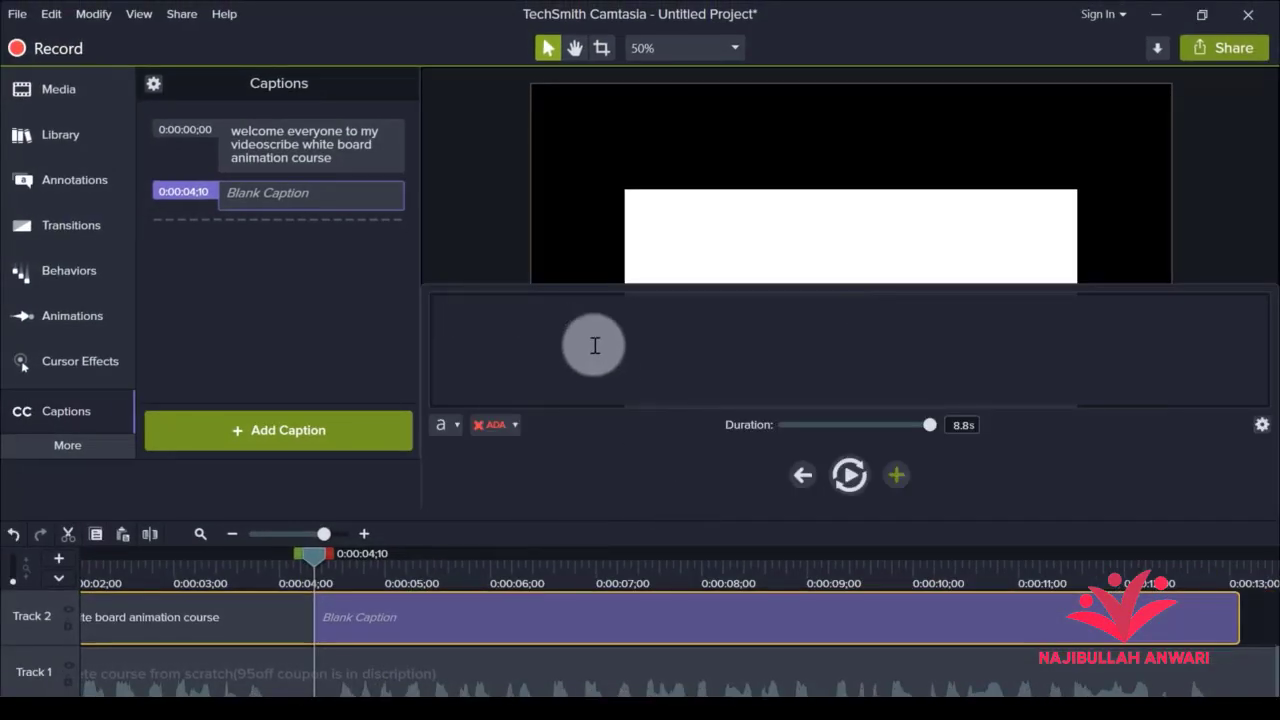
{"action": "key", "text": "ctrl+v"}
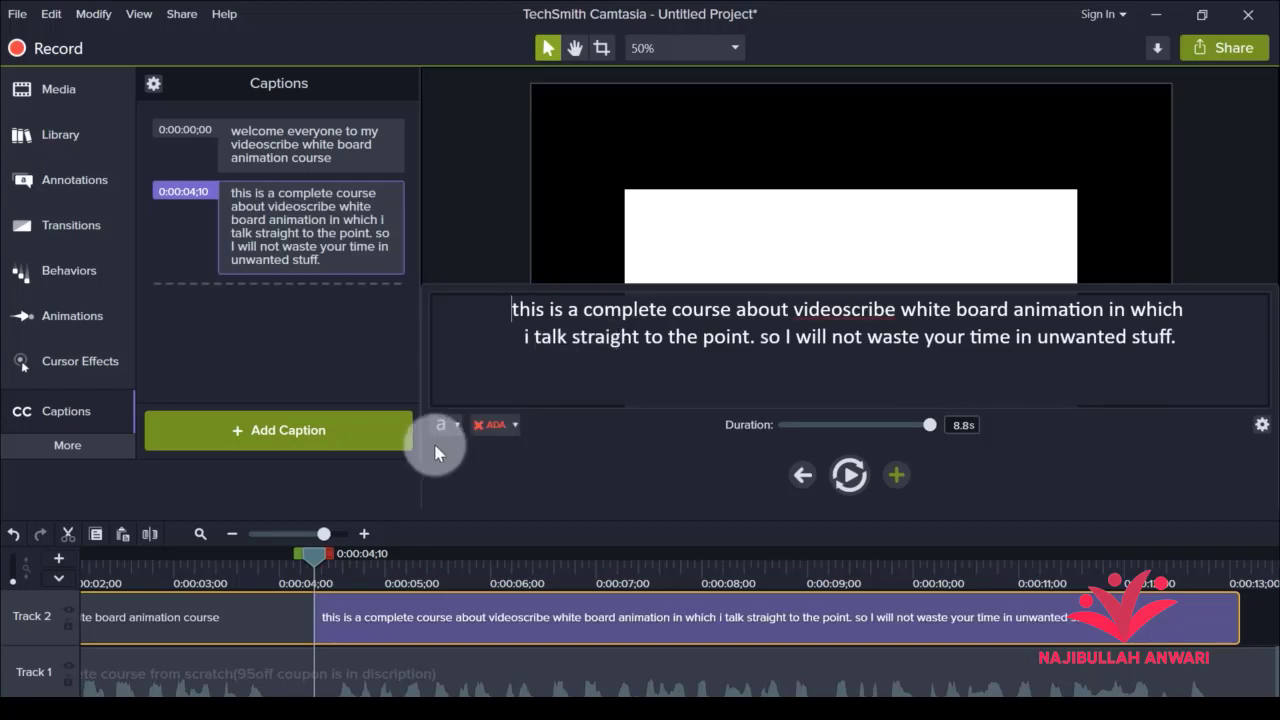
Step: Make the captions' font, size, background and alignment ADA compliant, and play back the second caption to check it
{"action": "left_click", "coordinate": [515, 424]}
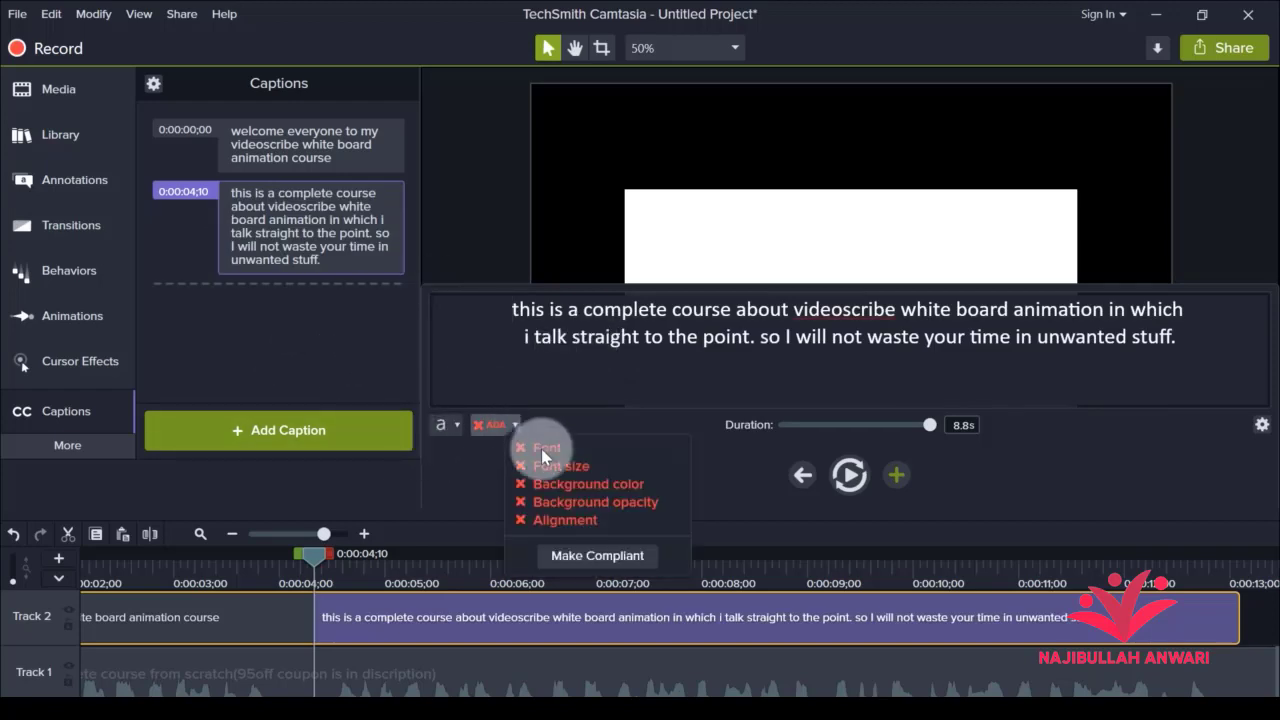
{"action": "left_click", "coordinate": [582, 556]}
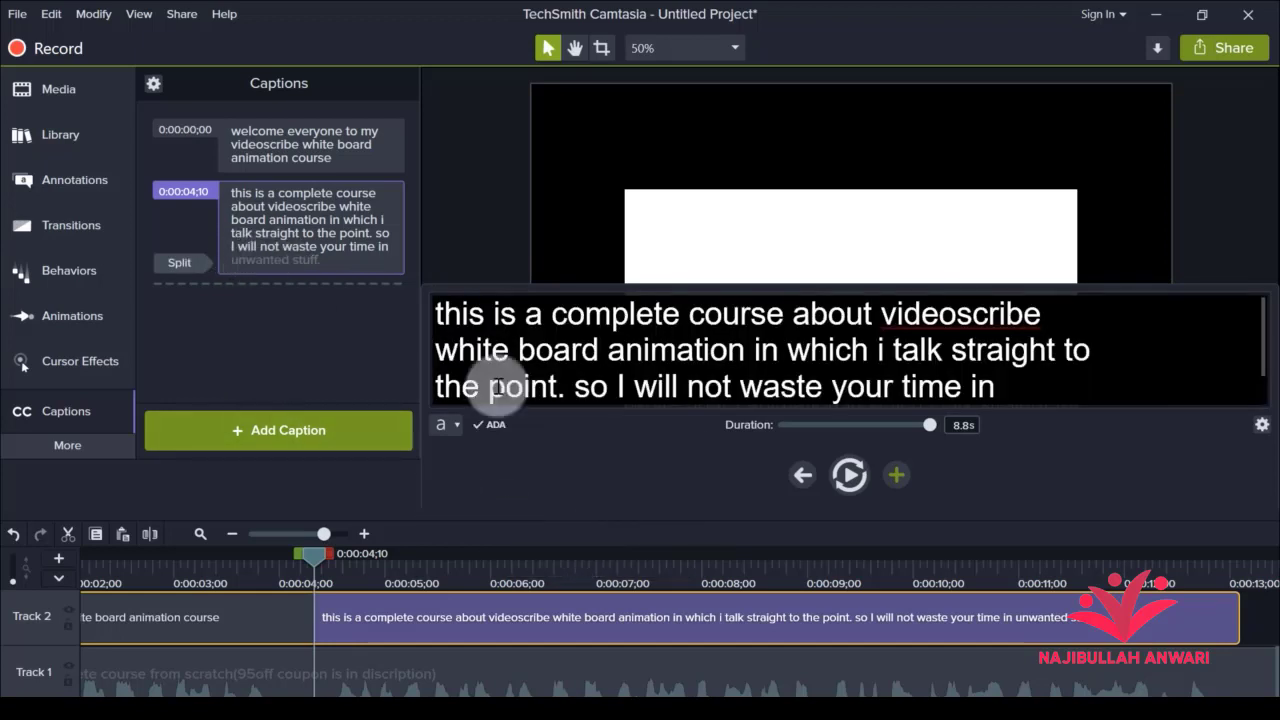
{"action": "left_click", "coordinate": [1262, 616]}
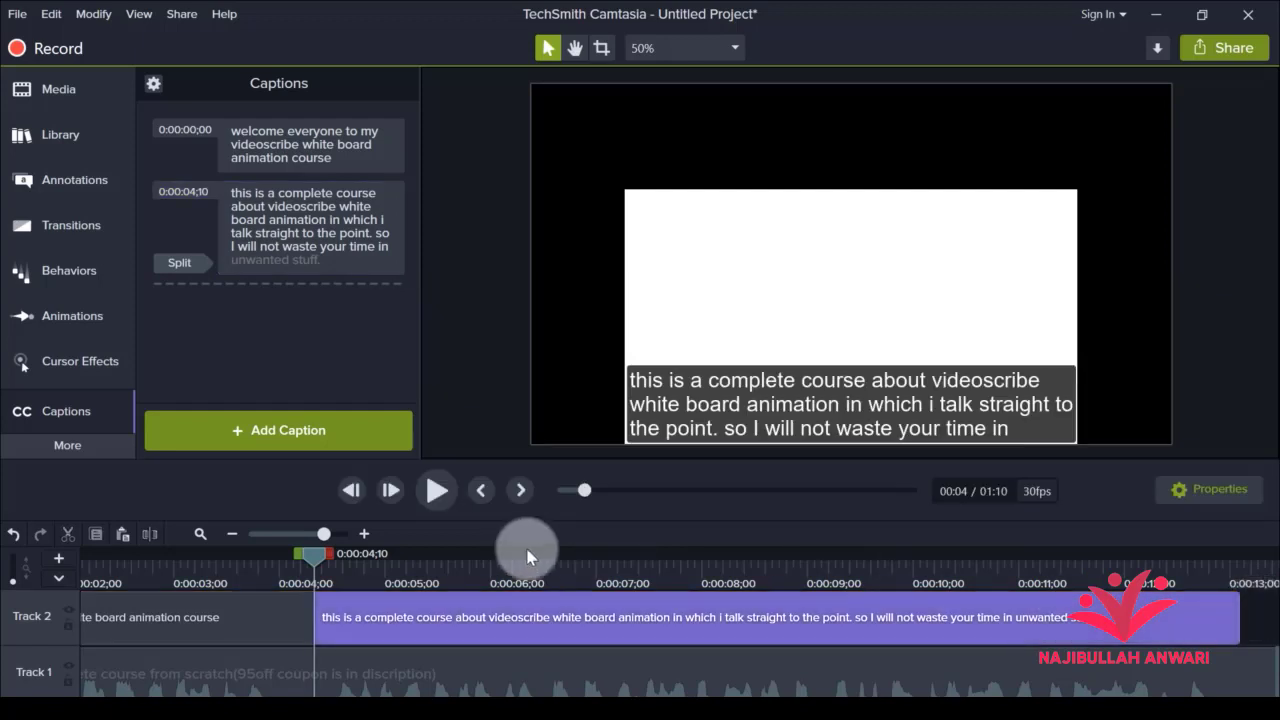
{"action": "key", "text": "space"}
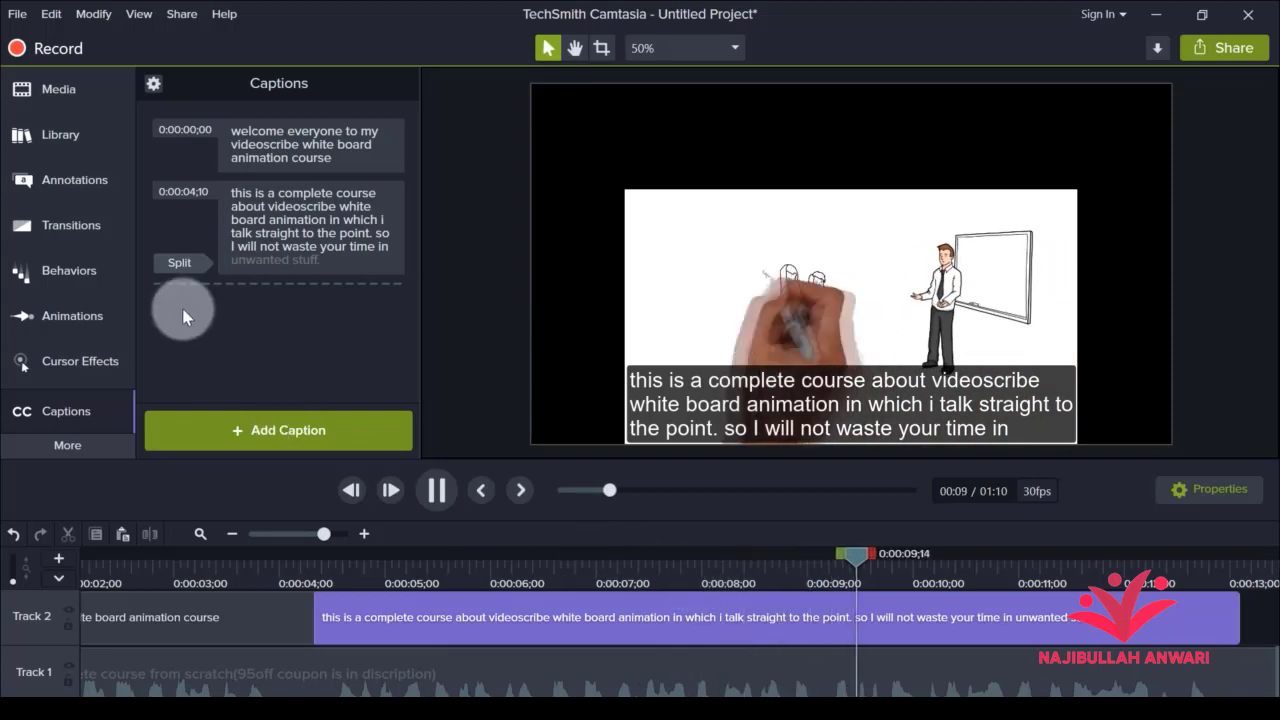
Step: Split the overflowing text "unwanted stuff." into its own caption and move that caption's start to 0:00:11;27
{"action": "left_click", "coordinate": [175, 263]}
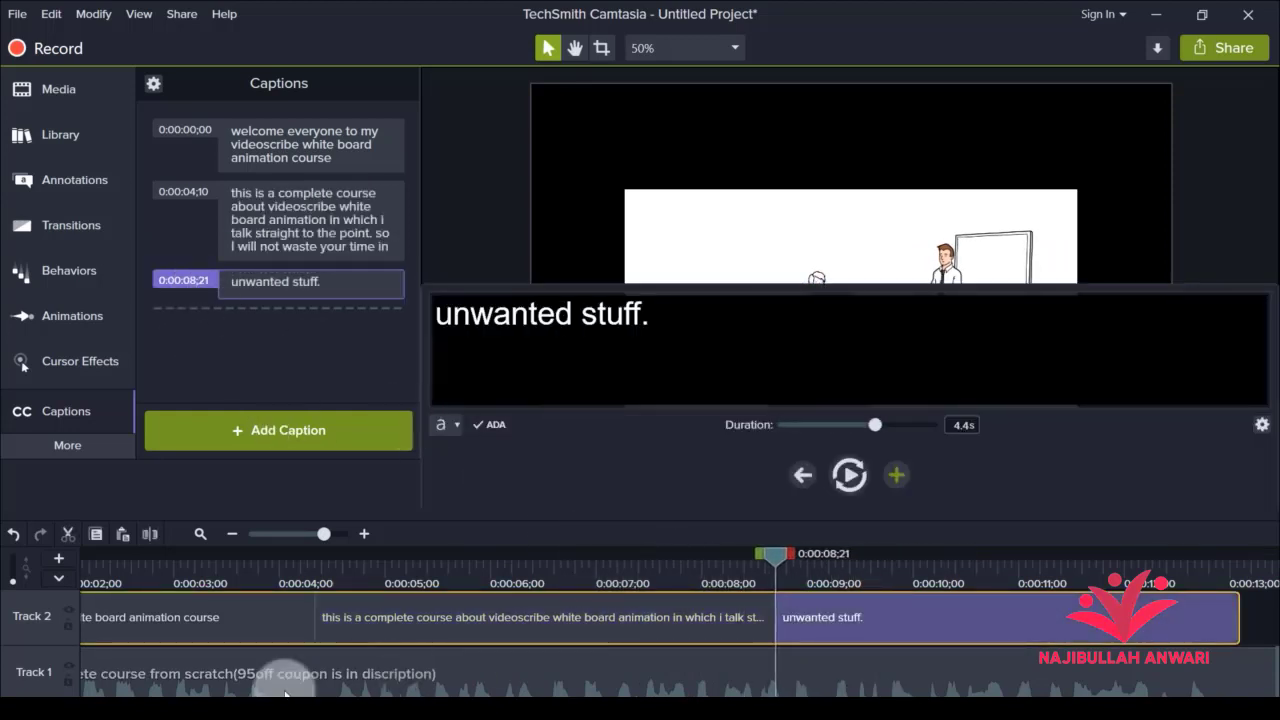
{"action": "left_click_drag", "start_coordinate": [240, 702], "coordinate": [283, 708]}
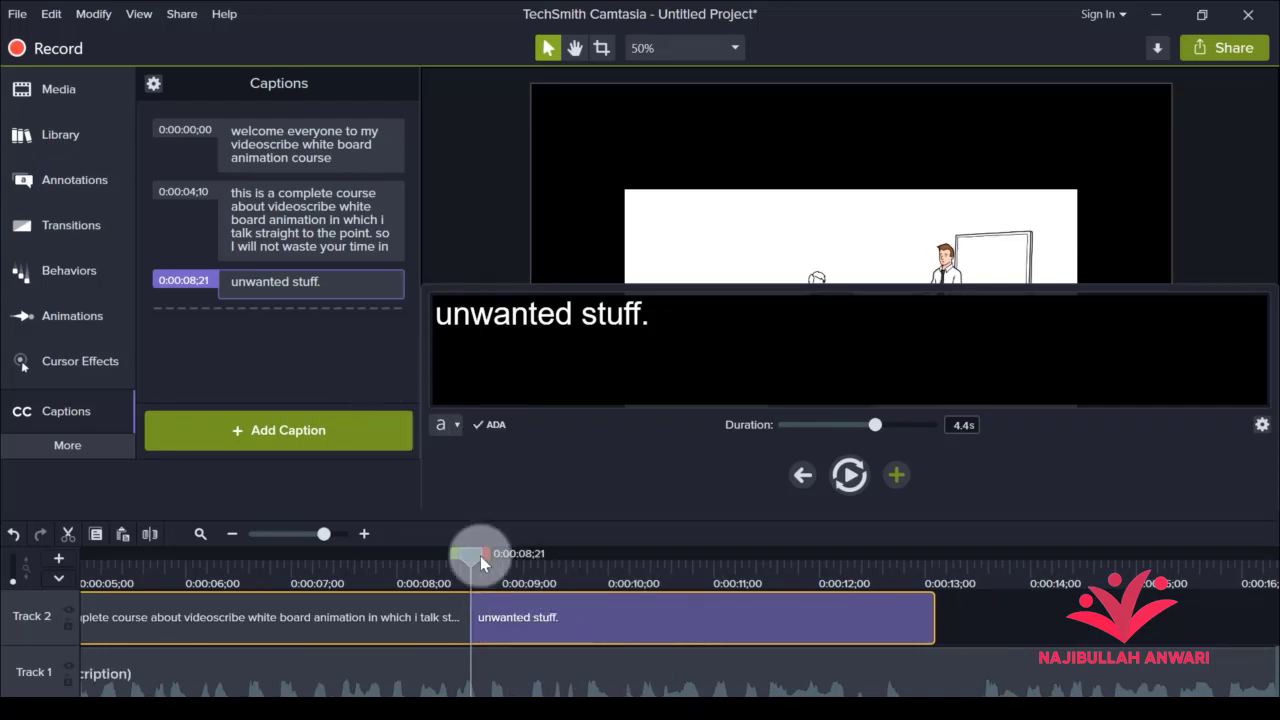
{"action": "left_click_drag", "start_coordinate": [368, 567], "coordinate": [988, 580]}
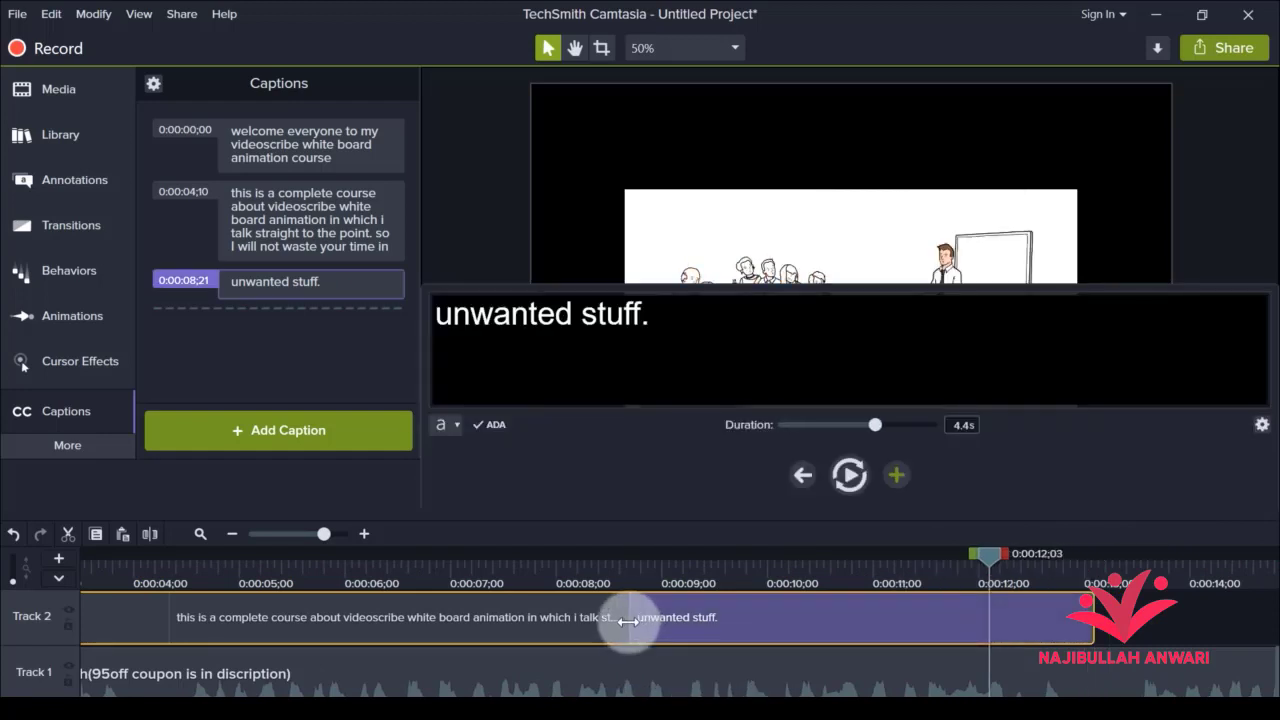
{"action": "left_click_drag", "start_coordinate": [630, 620], "coordinate": [955, 616]}
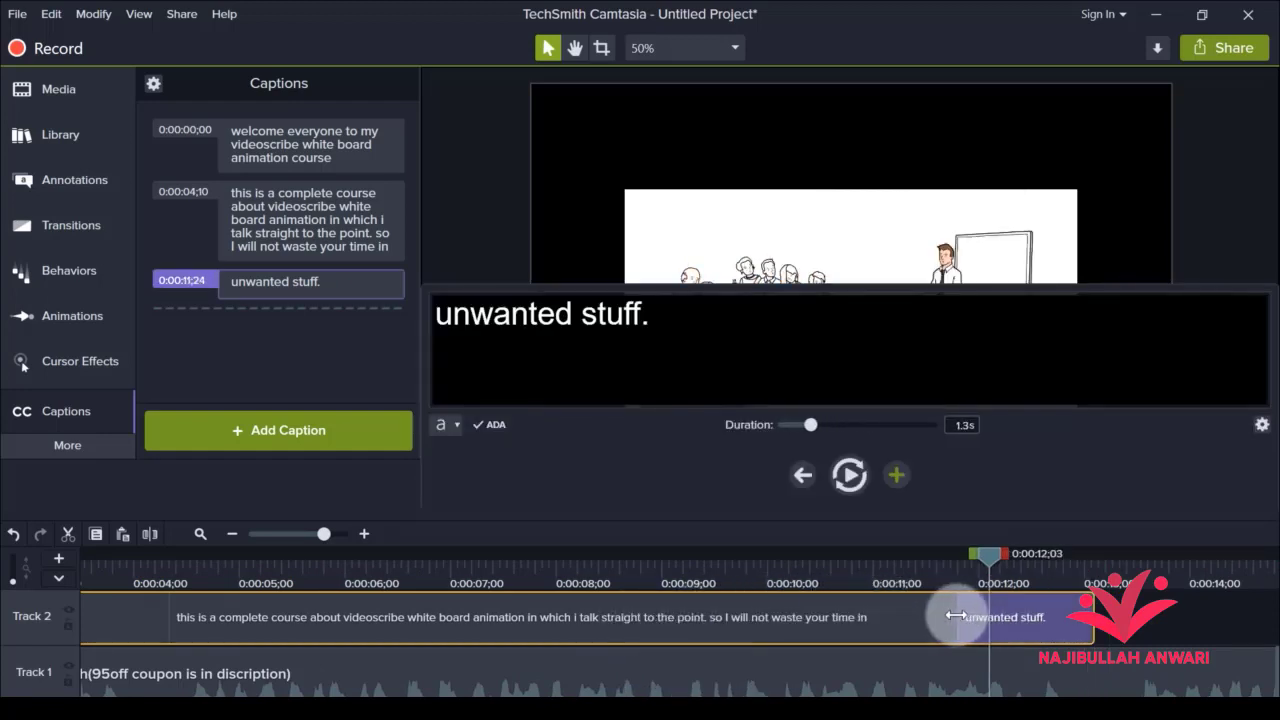
Step: Play back from about 0:00:04;07 through the "unwanted stuff." caption to check the caption timing
{"action": "left_click_drag", "start_coordinate": [541, 589], "coordinate": [453, 603]}
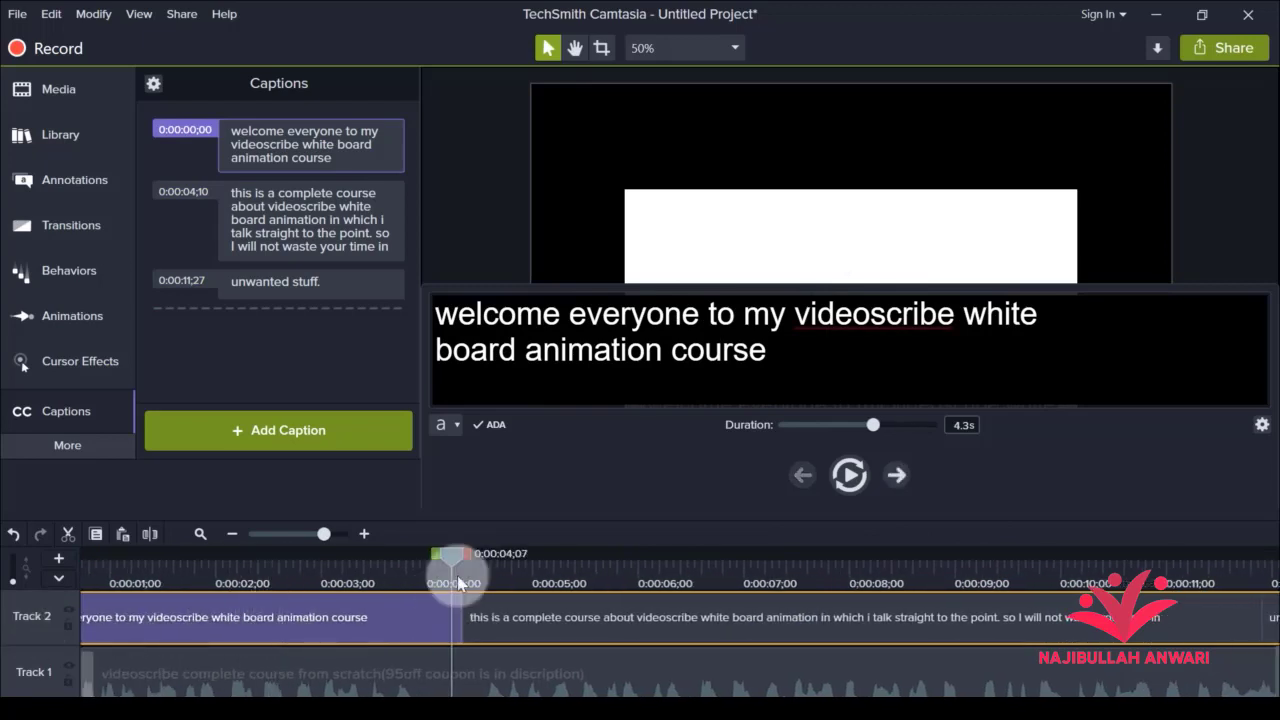
{"action": "key", "text": "space"}
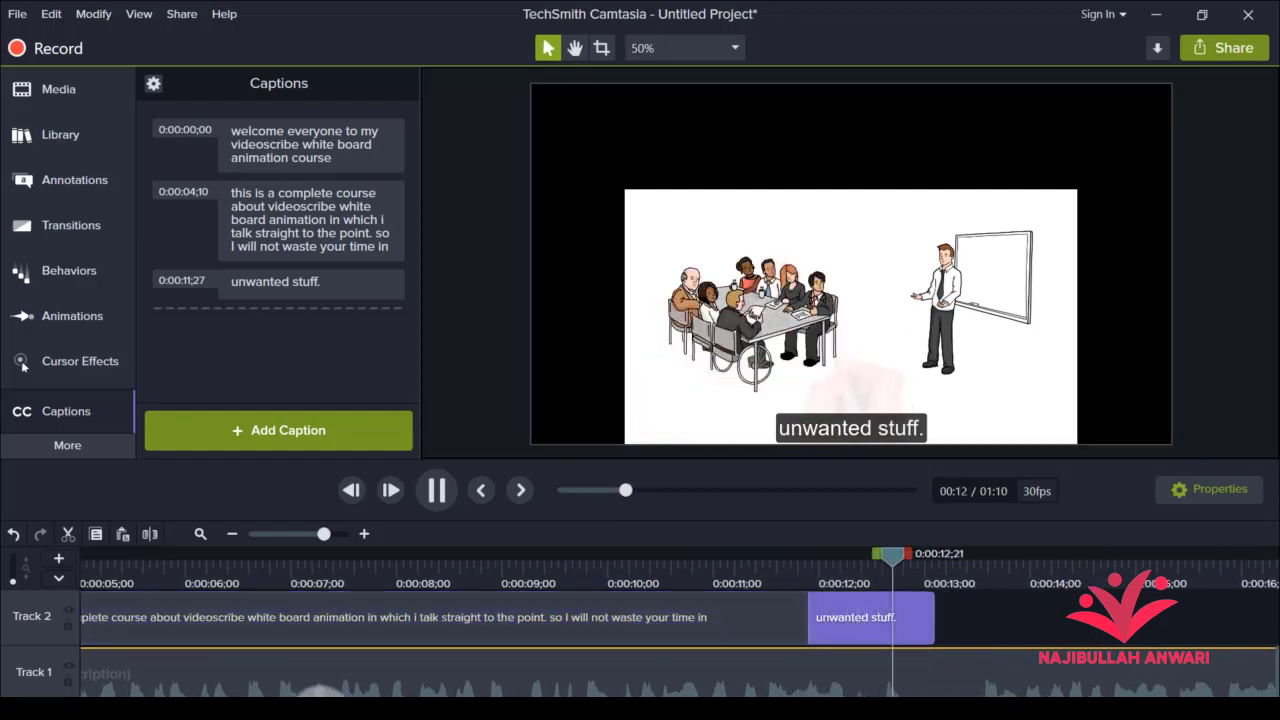
{"action": "key", "text": "space"}
Step: Add a blank caption after the "unwanted stuff." caption and extend its duration to 8.2 s
{"action": "double_click", "coordinate": [849, 616]}
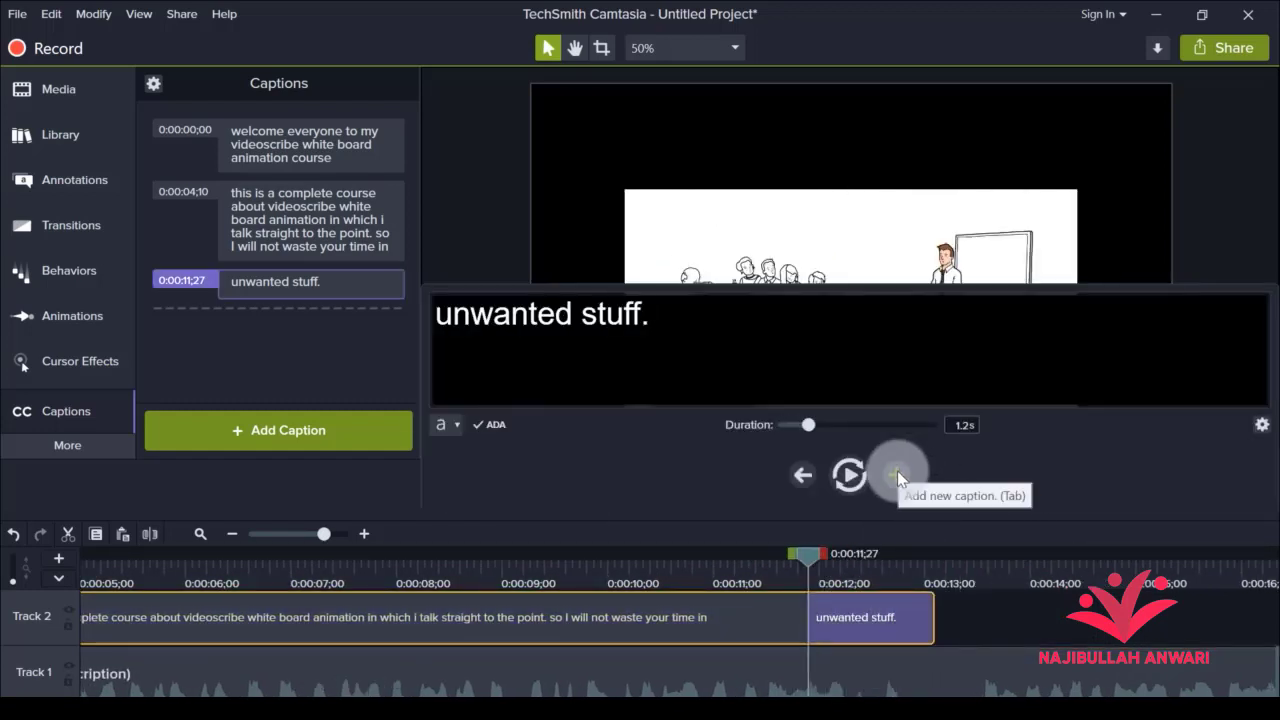
{"action": "left_click", "coordinate": [897, 470]}
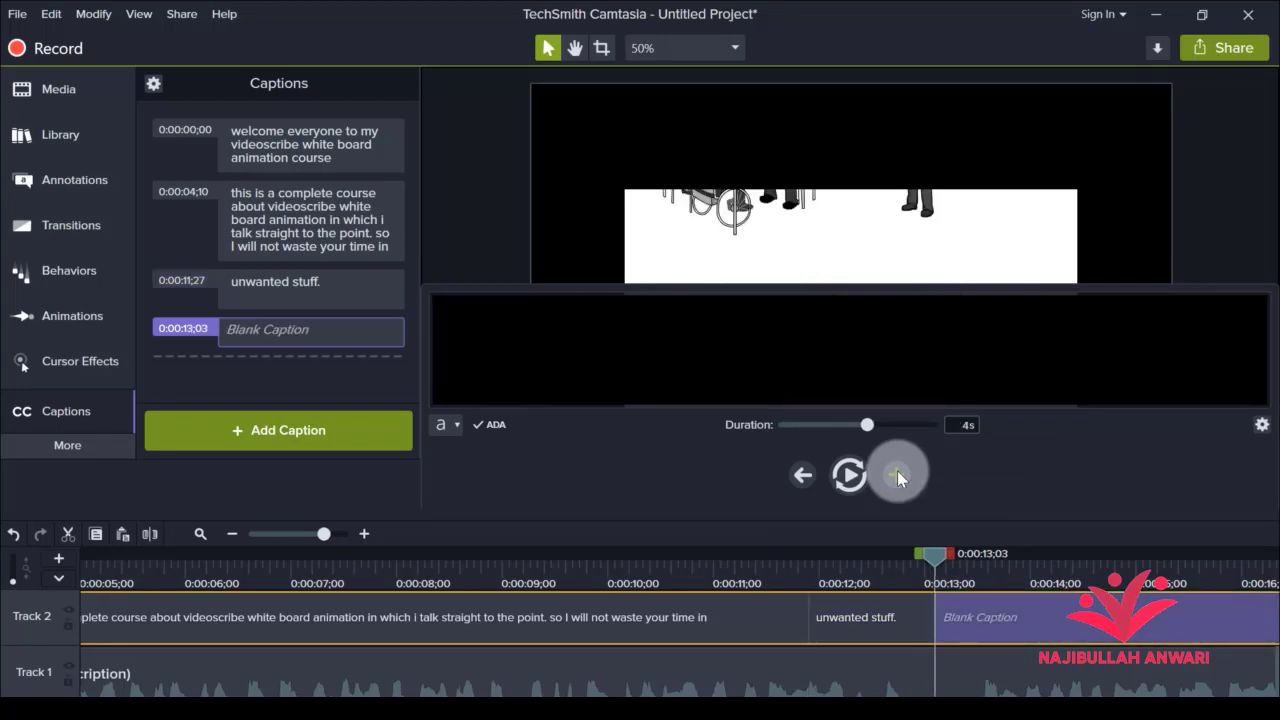
{"action": "left_click_drag", "start_coordinate": [291, 708], "coordinate": [415, 706]}
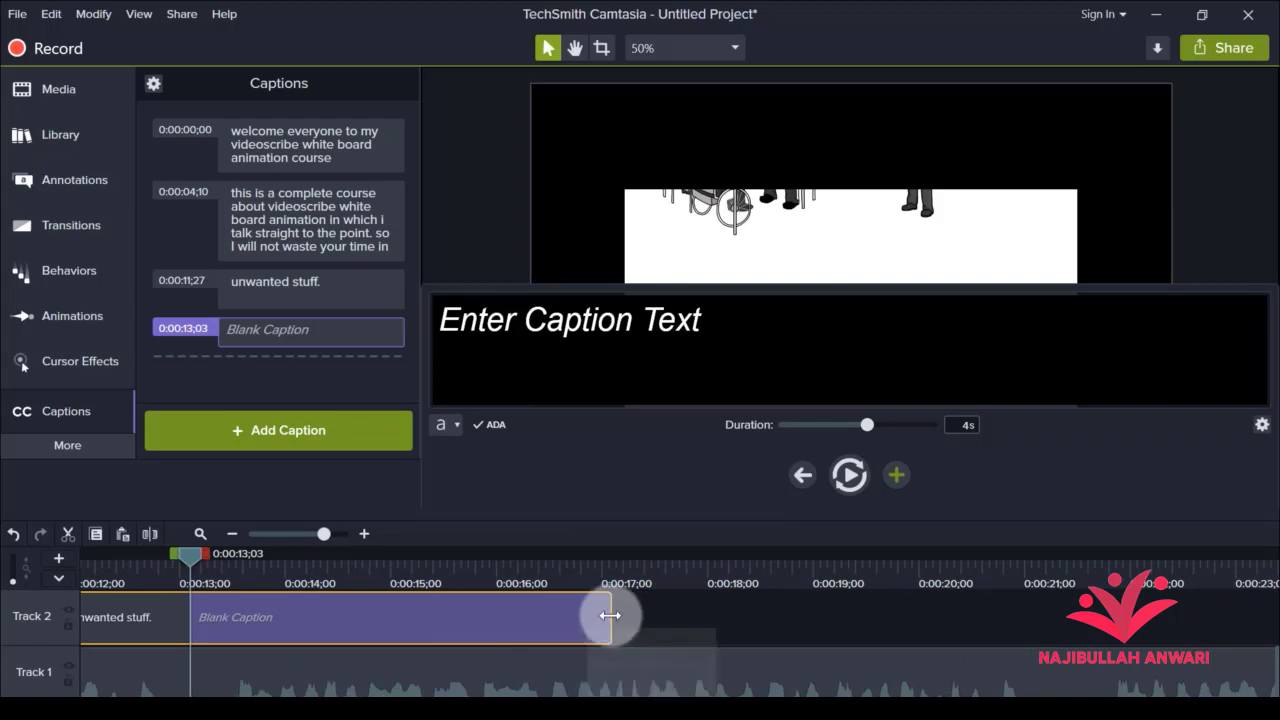
{"action": "left_click_drag", "start_coordinate": [609, 611], "coordinate": [1064, 590]}
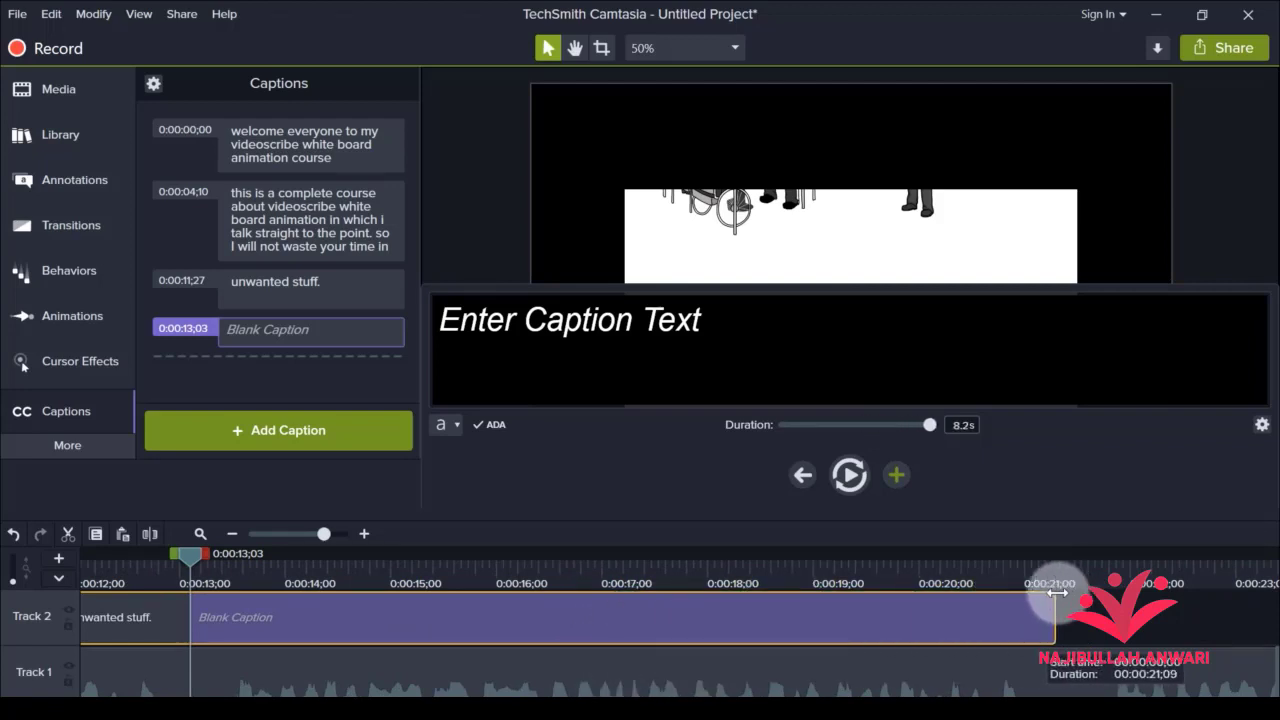
Step: Copy the WordPad script paragraph starting "I will teach you everything you need to know" and paste it into the blank Camtasia caption
{"action": "left_click", "coordinate": [1156, 14]}
{"action": "left_click_drag", "start_coordinate": [655, 290], "coordinate": [370, 265]}
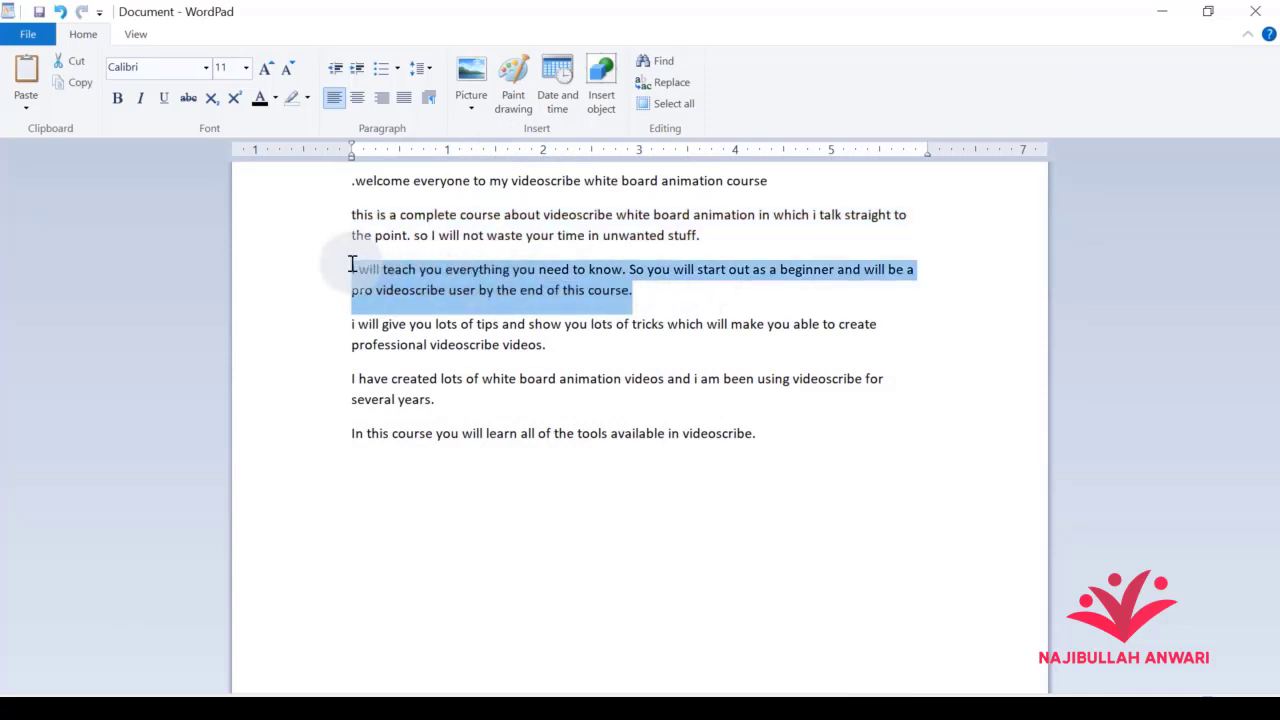
{"action": "left_click", "coordinate": [1176, 12]}
{"action": "left_click", "coordinate": [322, 690]}
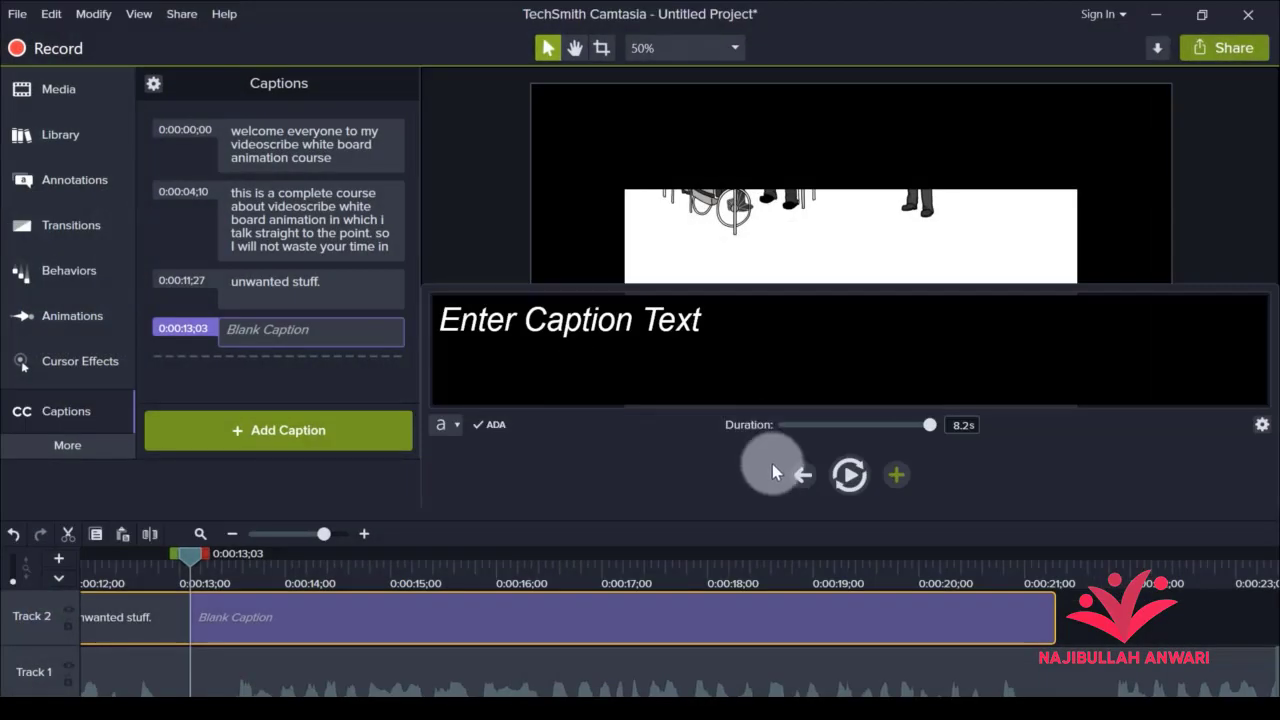
{"action": "left_click", "coordinate": [765, 365]}
{"action": "type", "text": "I will teach you everything you need to know. So you will start out as a beginner and will be a pro videoscribe user by the end of this course."}
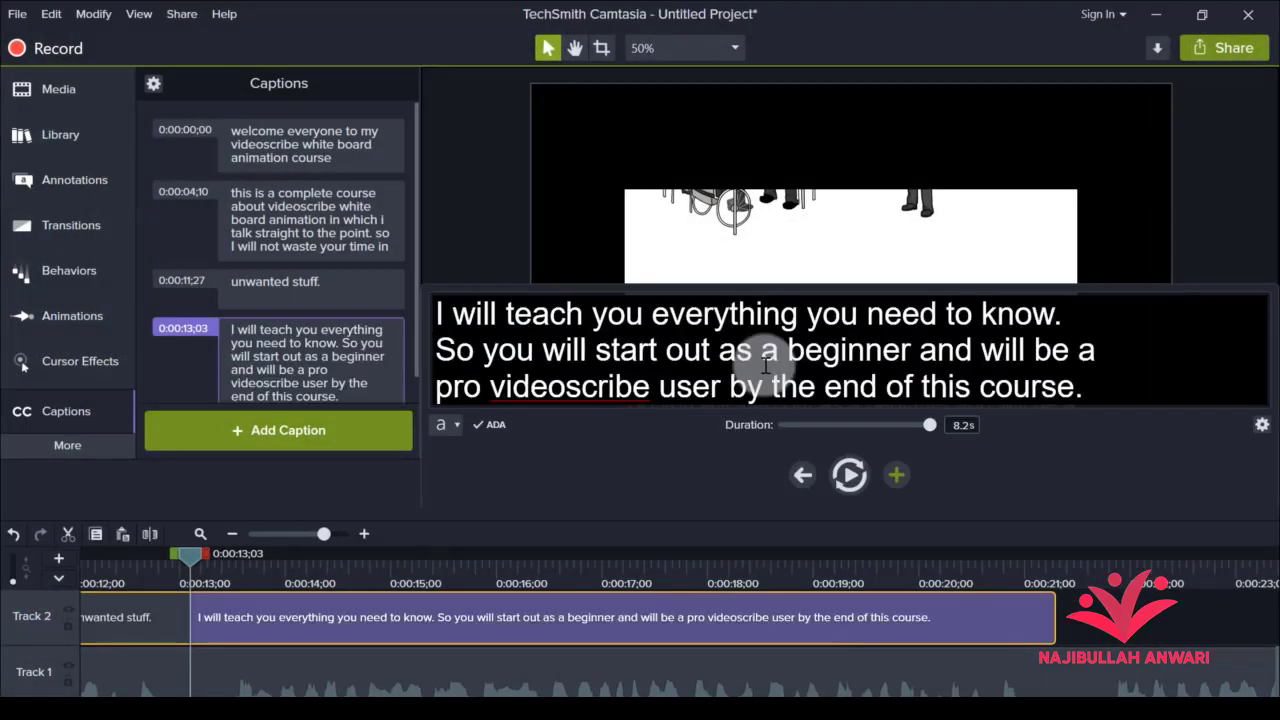
Step: Close the caption text editor and play back from 0:00:13;03 to about 0:00:20;23 to check the last caption's timing against the audio
{"action": "scroll", "coordinate": [214, 323], "scroll_direction": "down", "scroll_amount": 1}
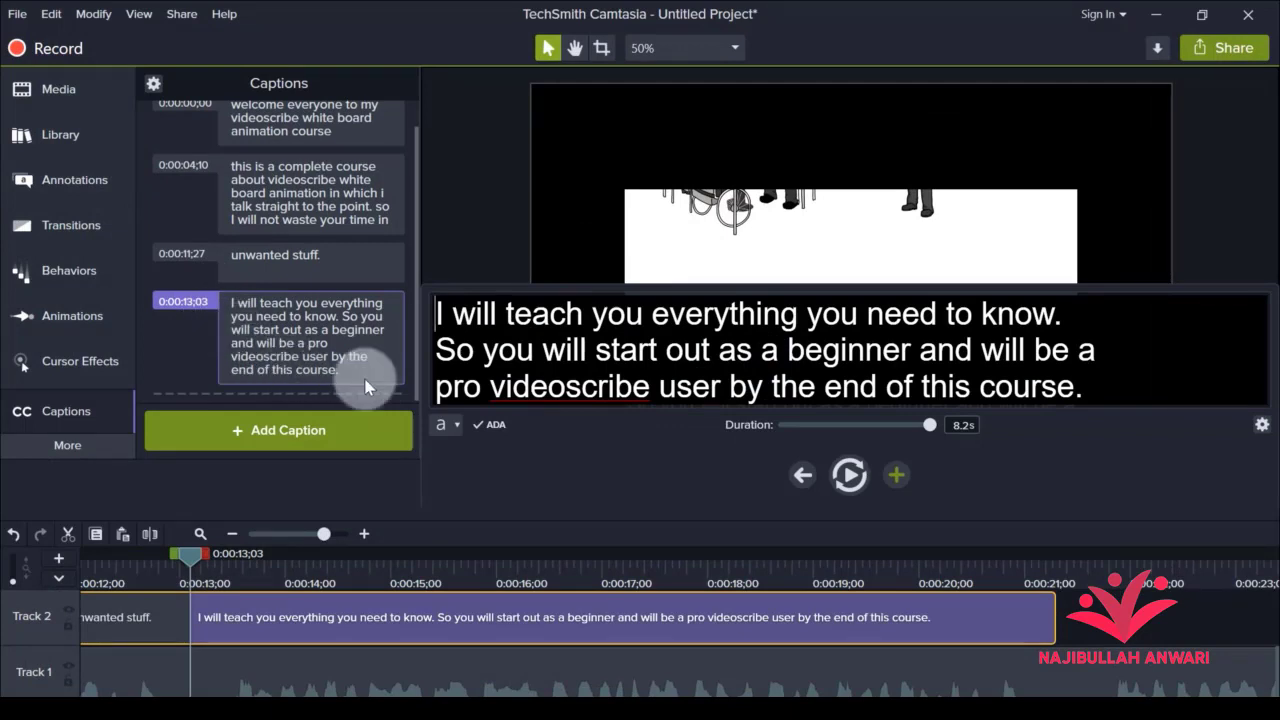
{"action": "left_click", "coordinate": [1081, 602]}
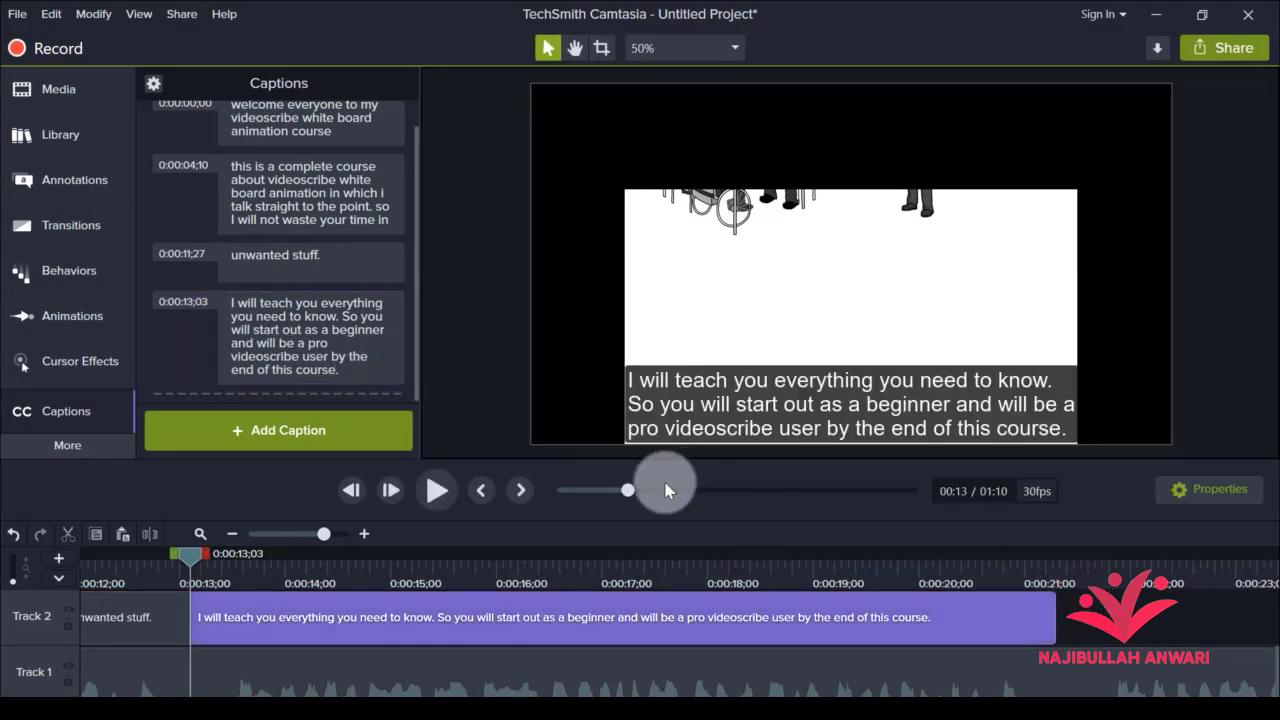
{"action": "key", "text": "space"}
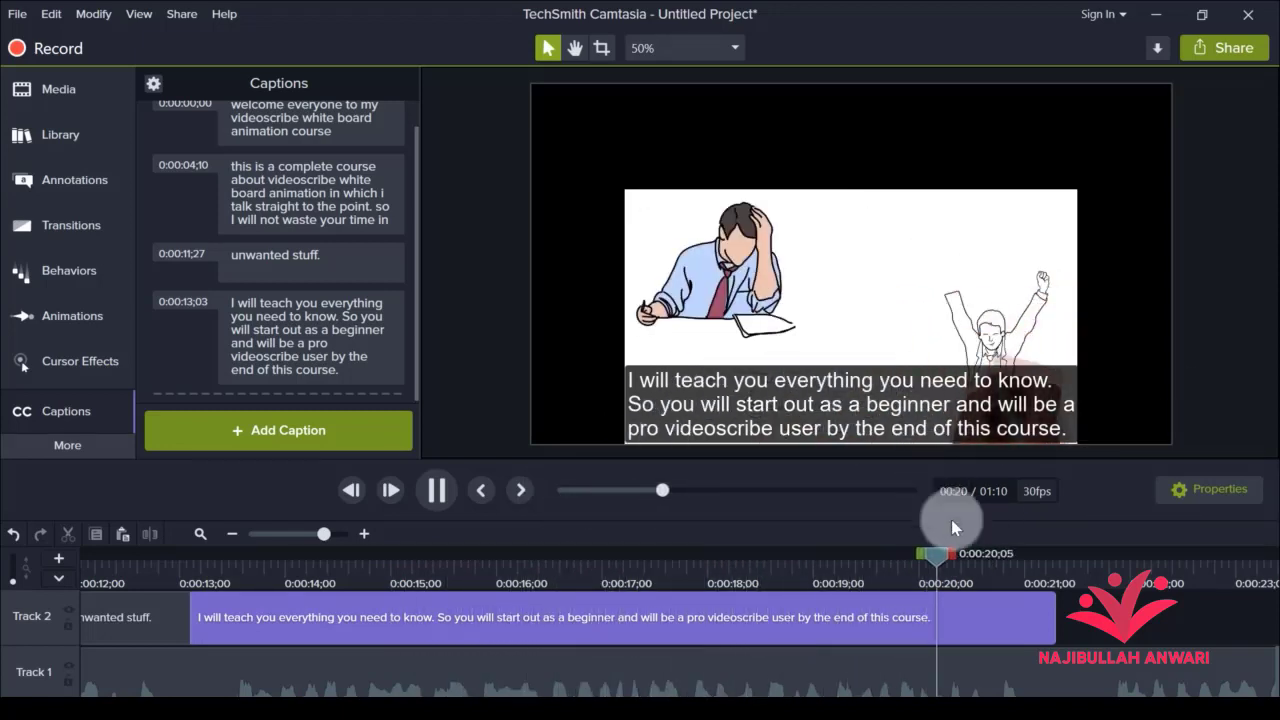
{"action": "key", "text": "space"}
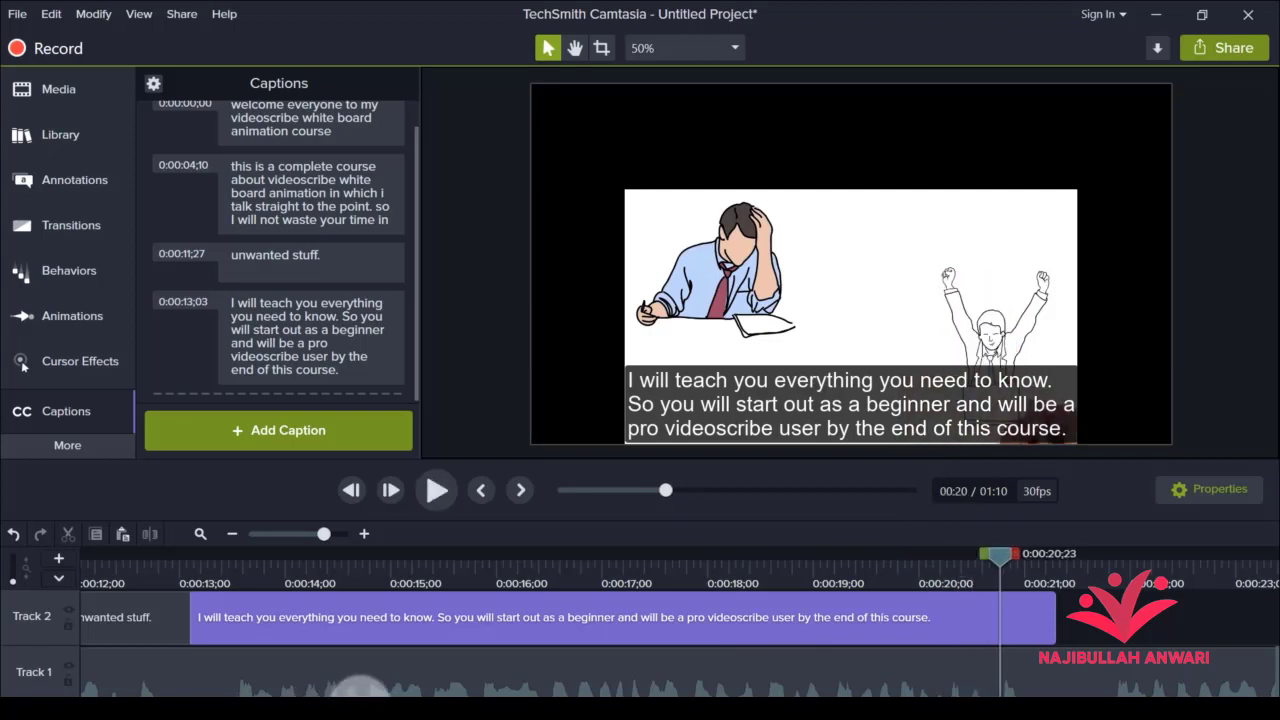
Step: Open the Speech-to-Text captioning tips for review and cancel without generating automatic captions
{"action": "scroll", "coordinate": [360, 680], "scroll_direction": "left", "scroll_amount": 10}
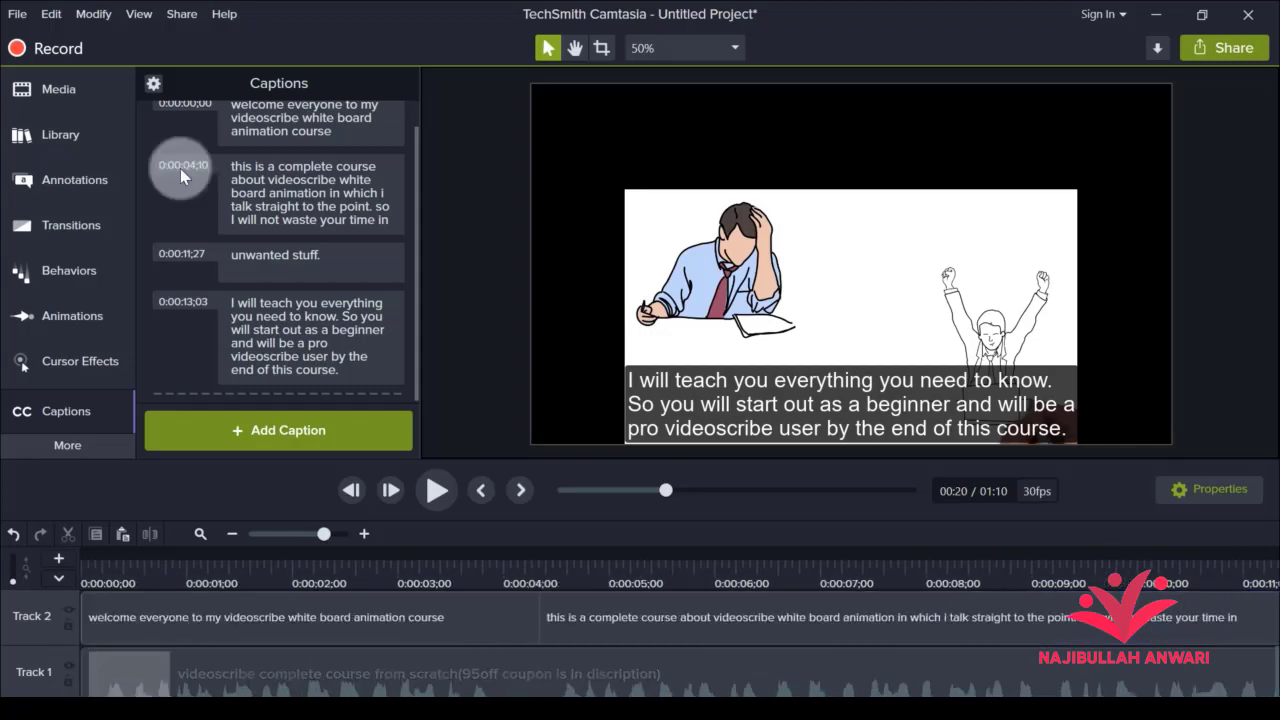
{"action": "left_click", "coordinate": [152, 84]}
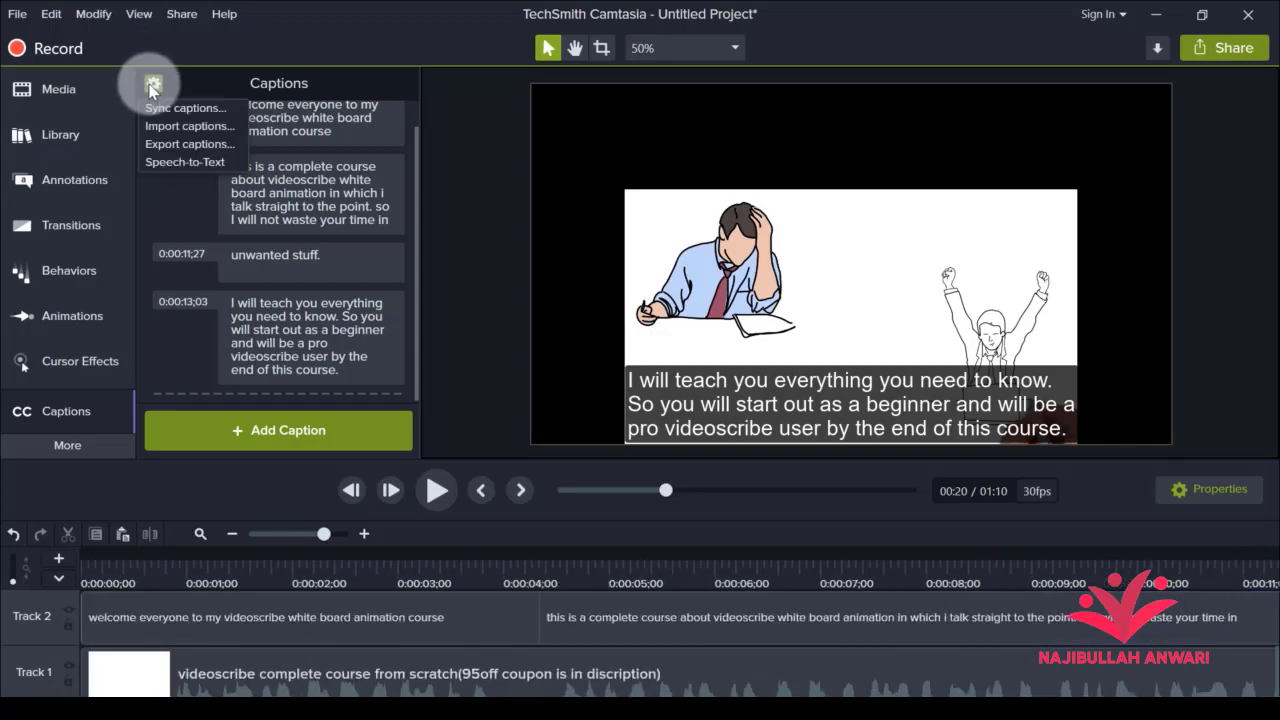
{"action": "left_click", "coordinate": [193, 161]}
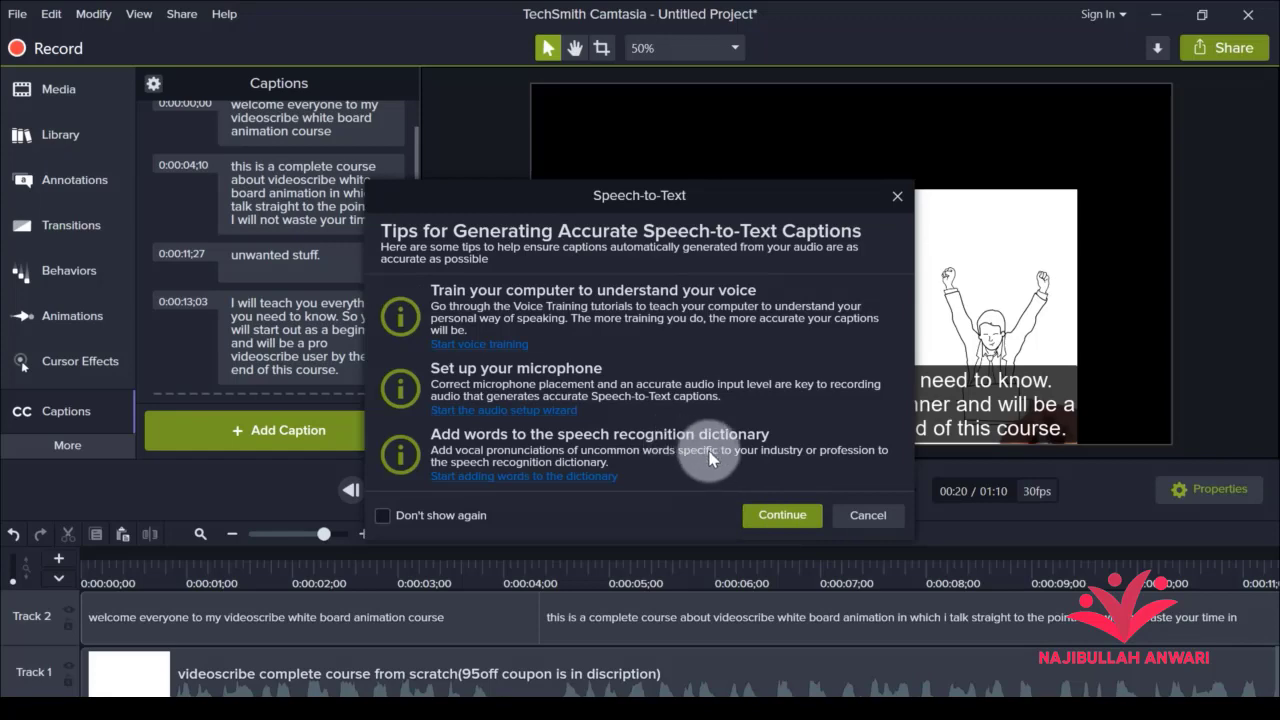
{"action": "left_click", "coordinate": [855, 517]}
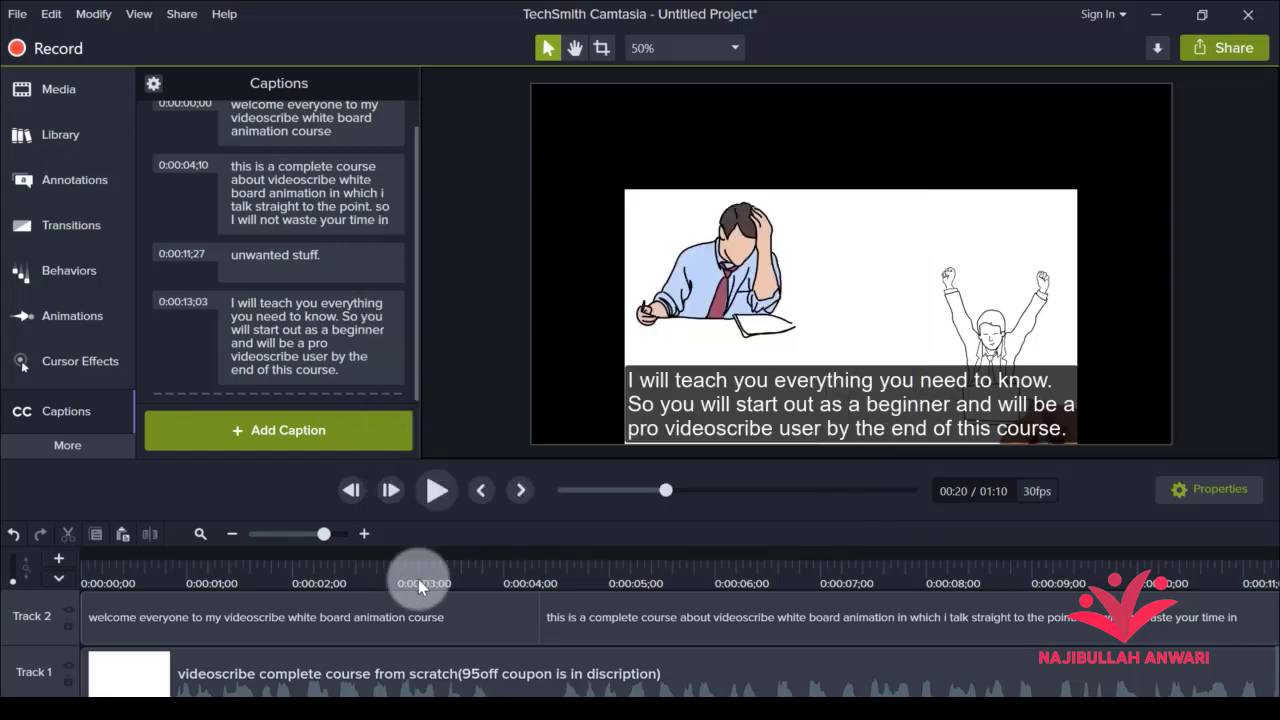